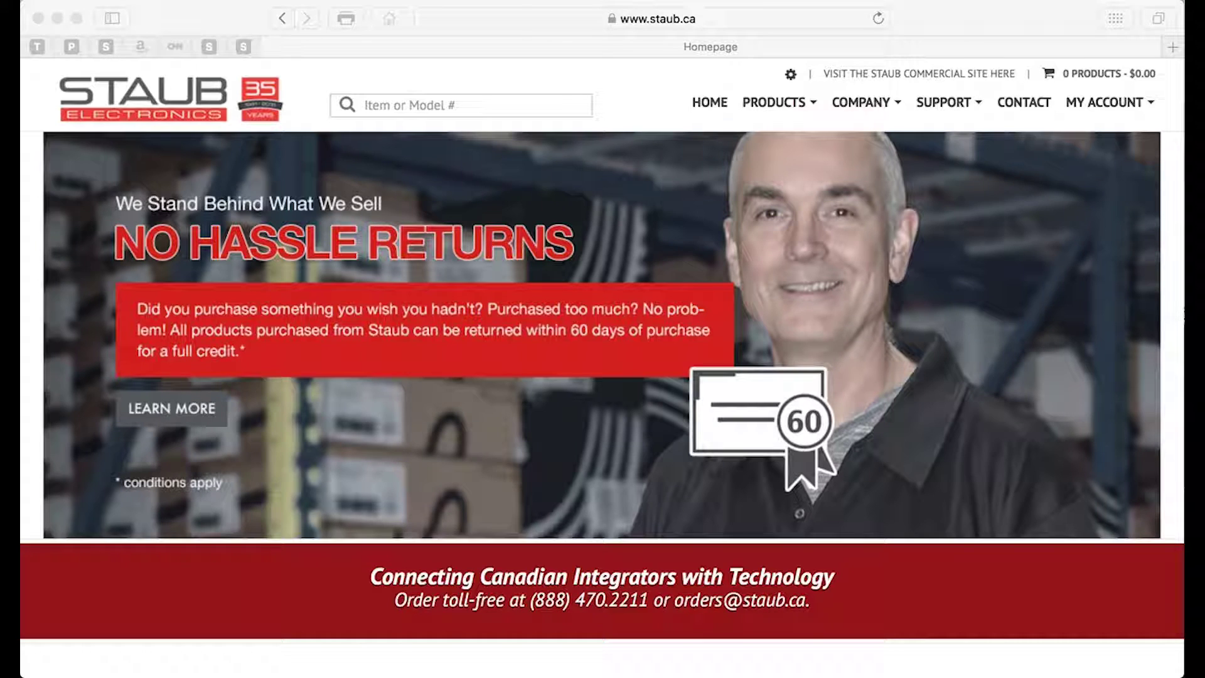
Go through My Account to the My Shopping Carts list, showing one untitled empty cart.
left_click(1106, 102)
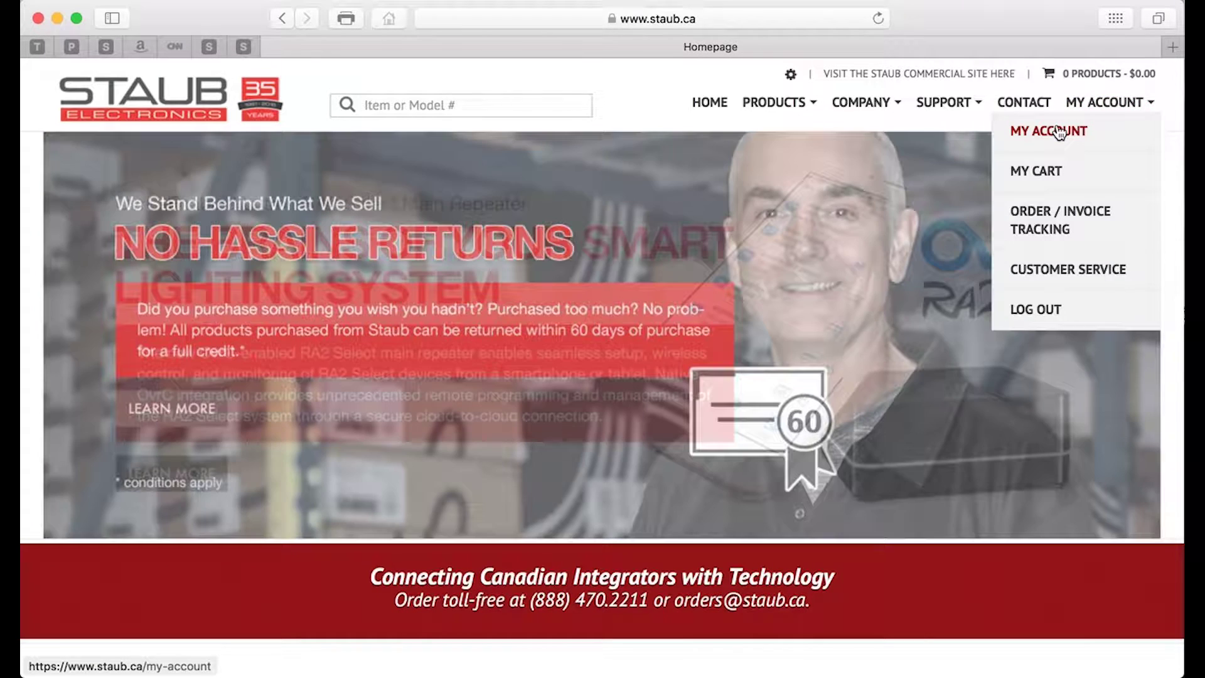
left_click(1059, 131)
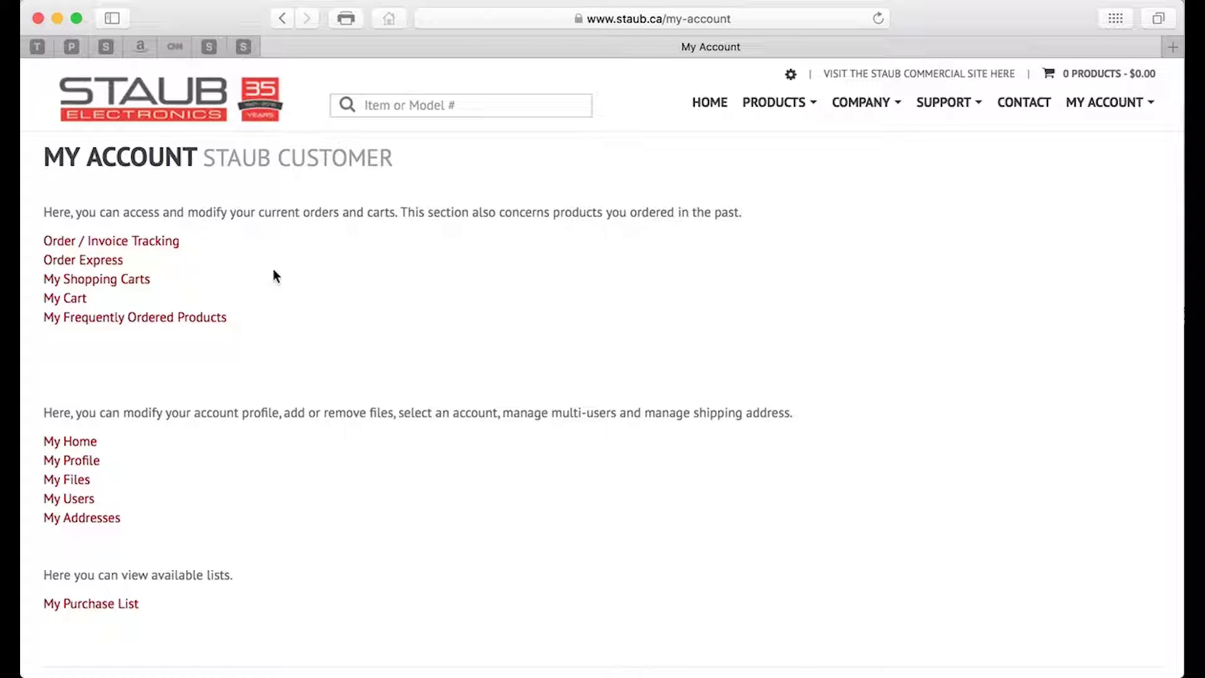
left_click(117, 283)
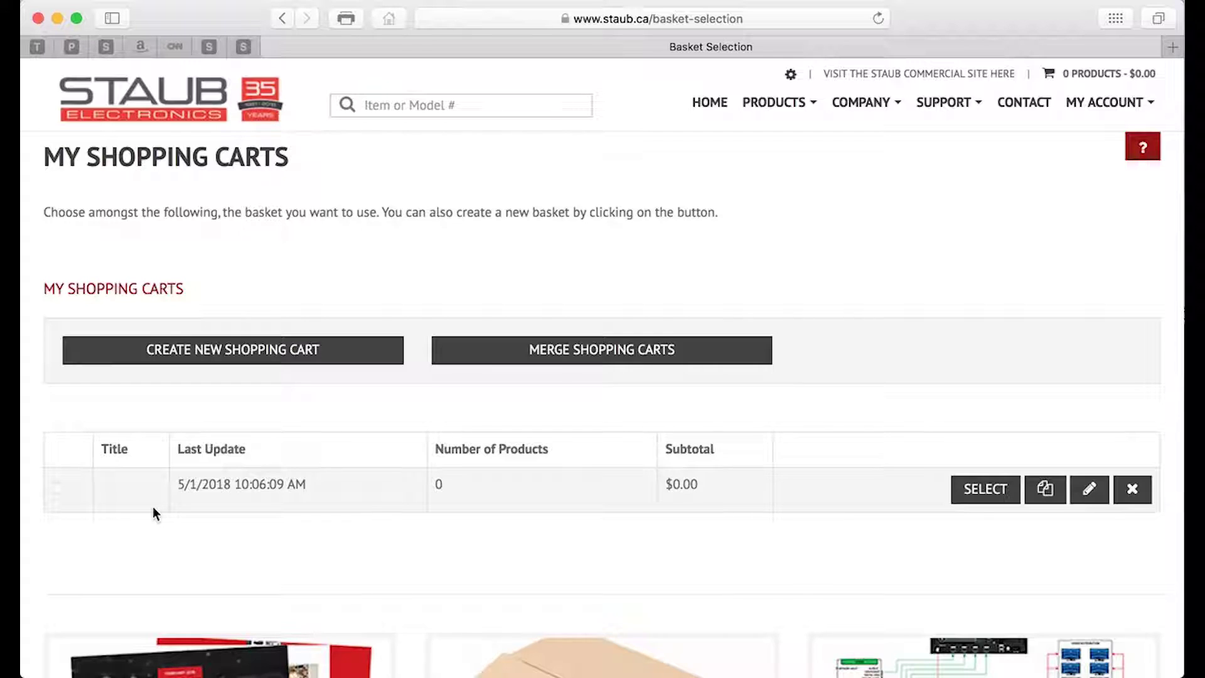
Create a shopping cart named 'REMOTE START' and view it, still empty.
left_click(313, 365)
left_click(303, 425)
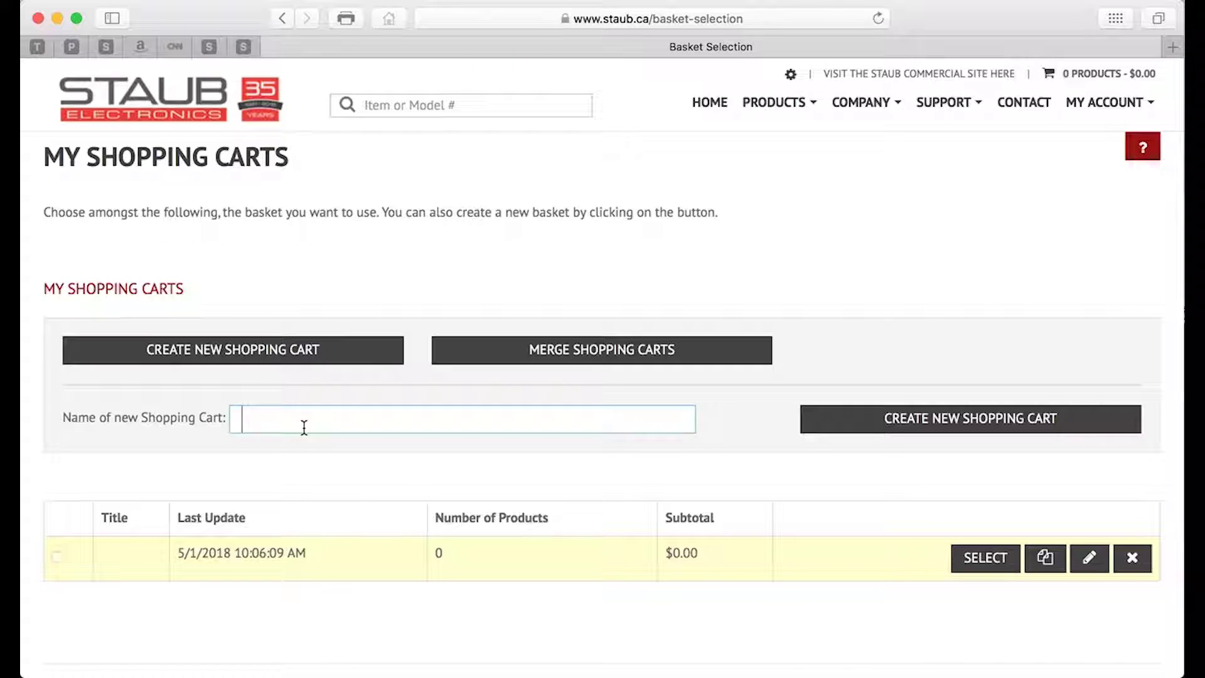
type("REMOTE START")
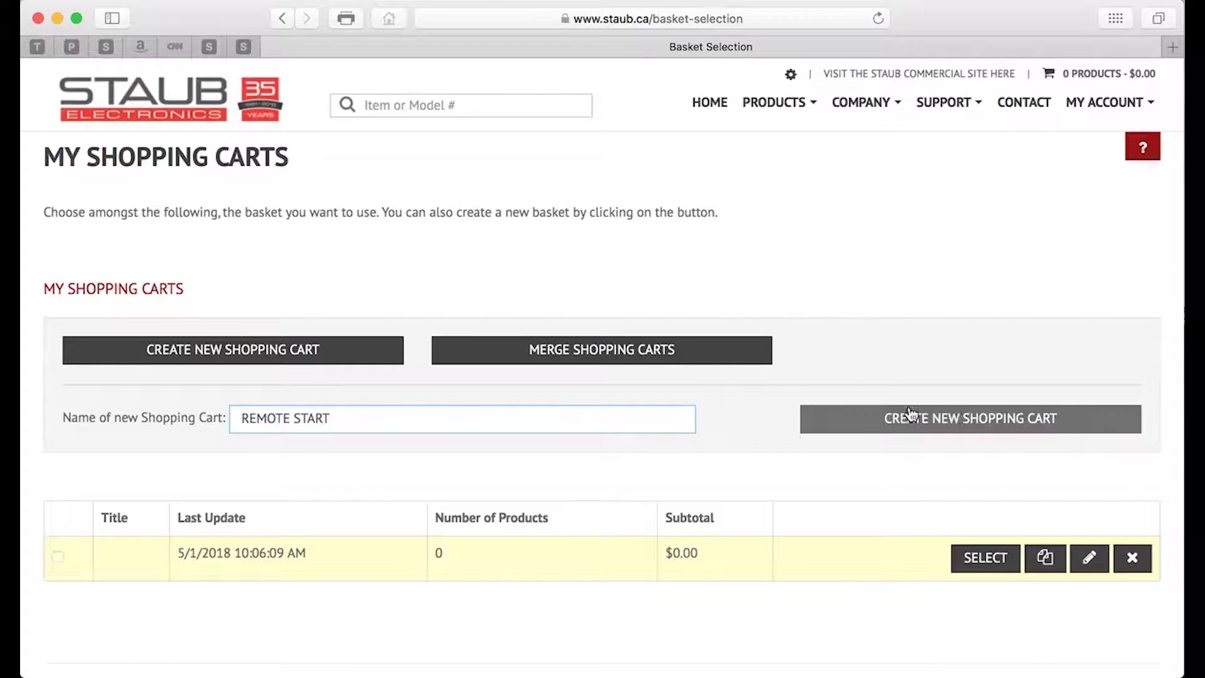
left_click(967, 421)
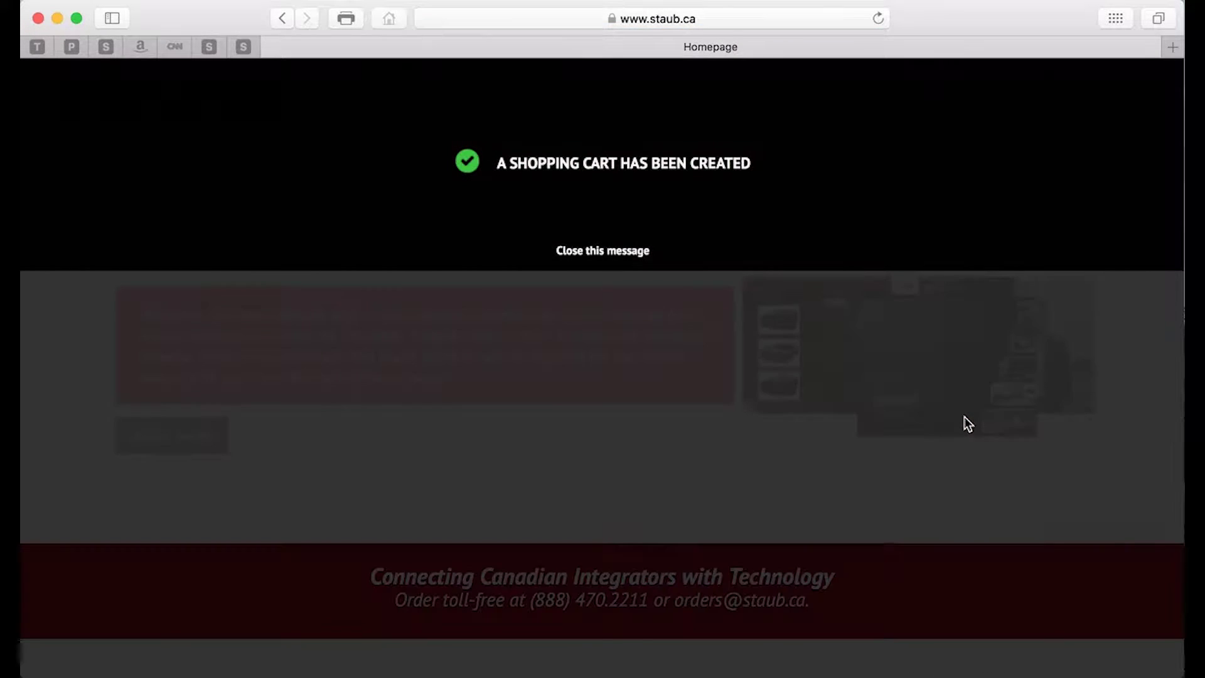
left_click(631, 251)
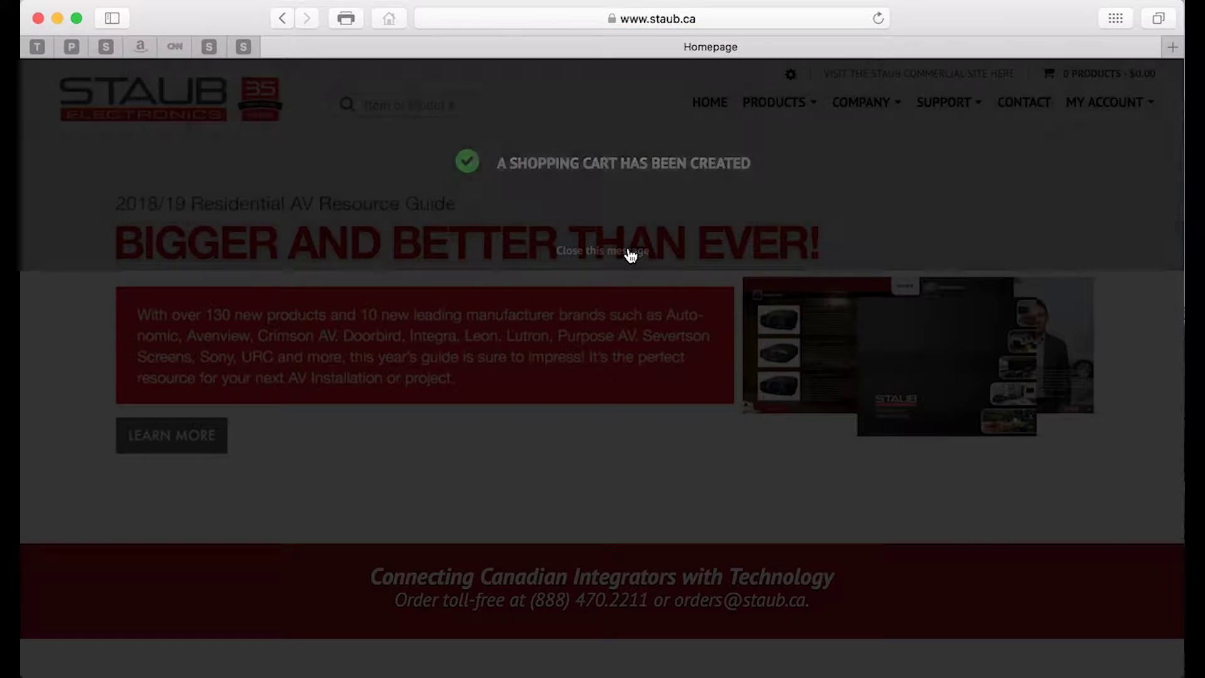
left_click(1127, 104)
left_click(1031, 177)
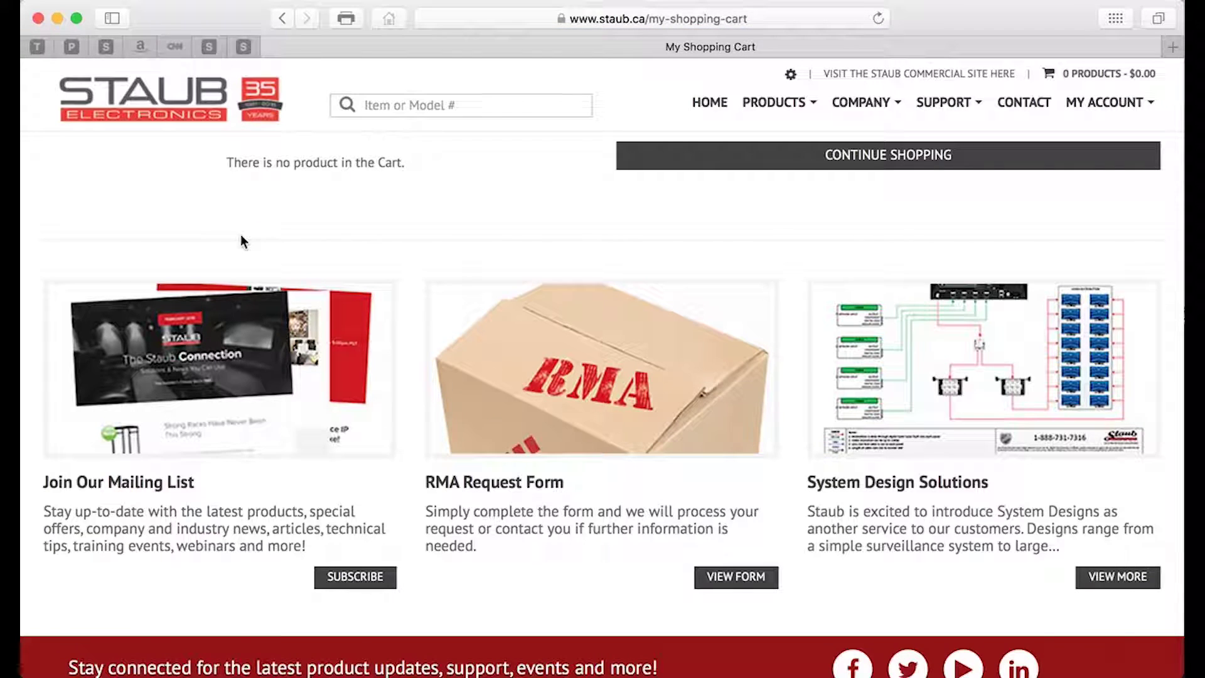
Return through My Account to the My Shopping Carts page.
left_click(1103, 104)
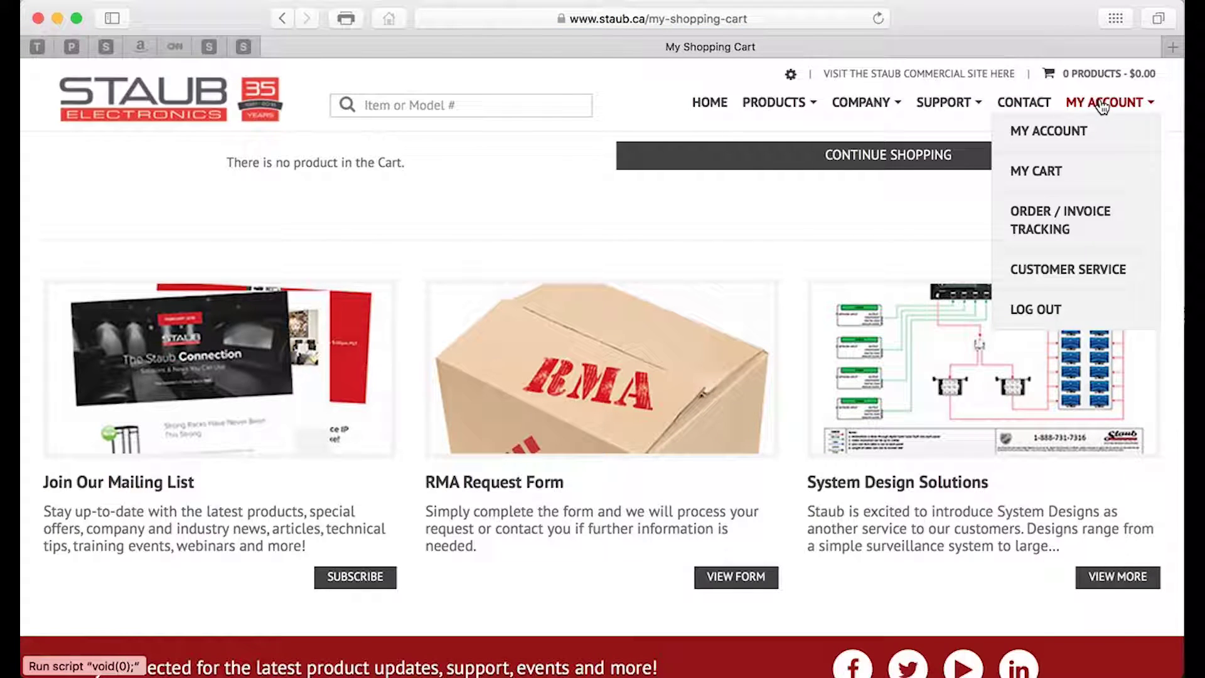
left_click(1060, 137)
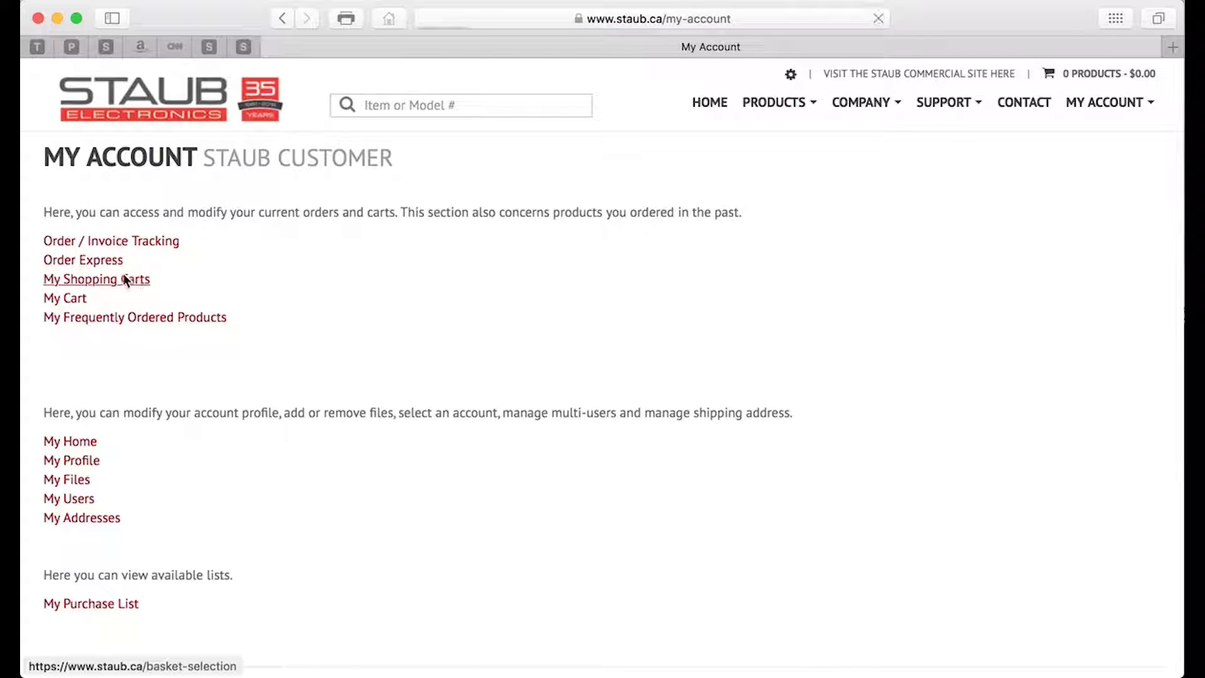
left_click(126, 279)
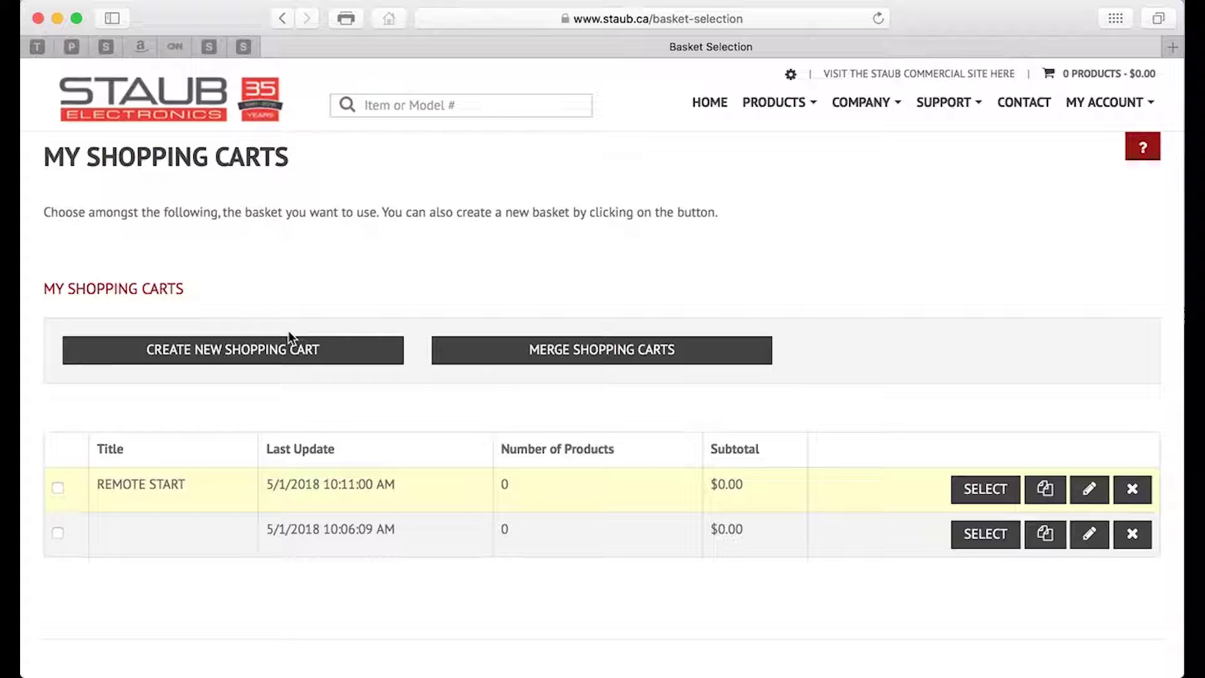
Create a new cart named 'OUTDOOR AUDIO' and dismiss the confirmation.
left_click(295, 361)
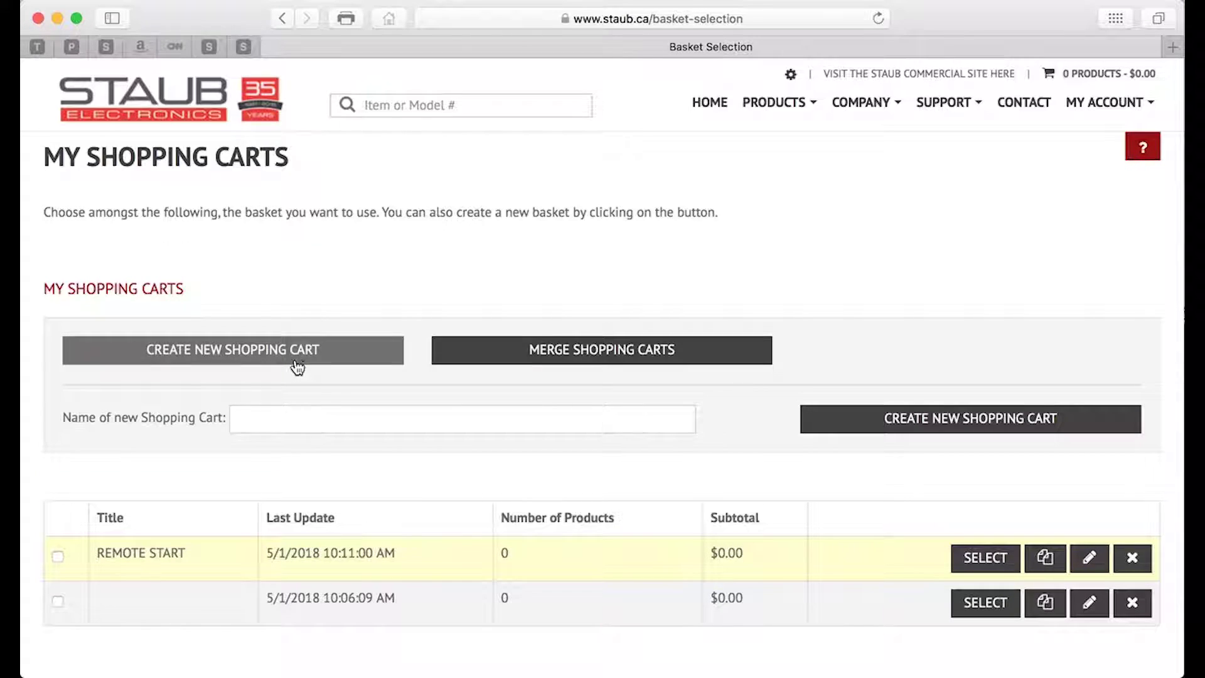
left_click(301, 415)
type("OUTDO")
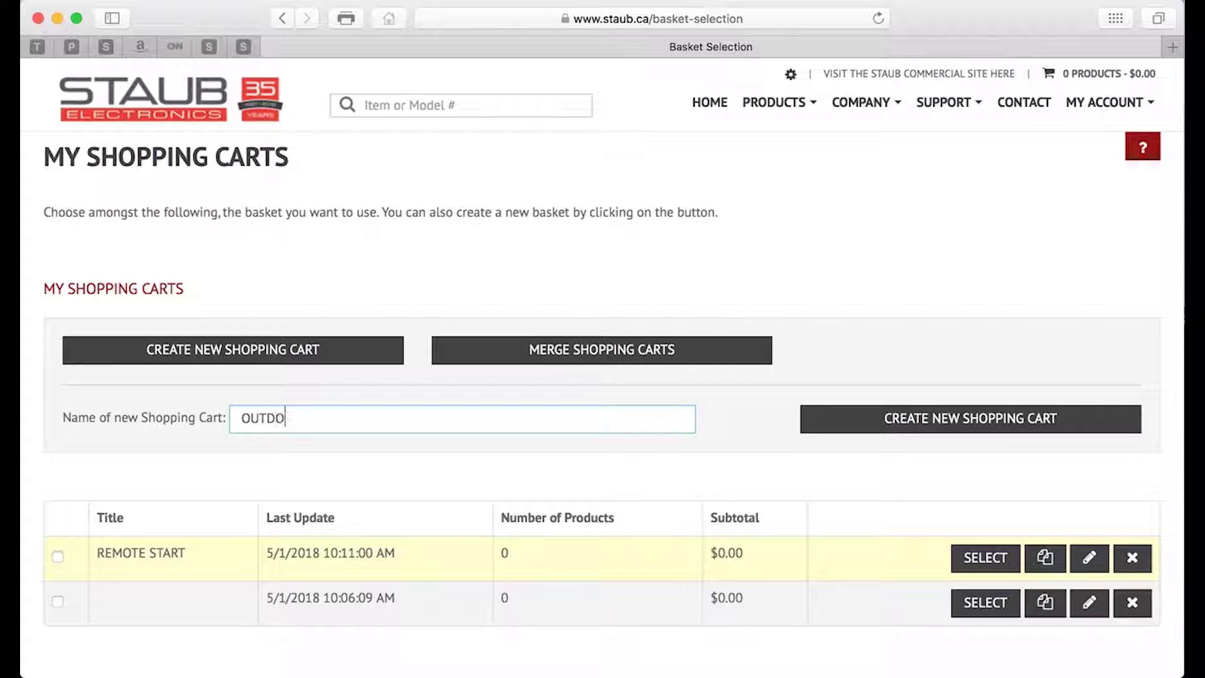
type("OR AUDIO")
left_click(929, 426)
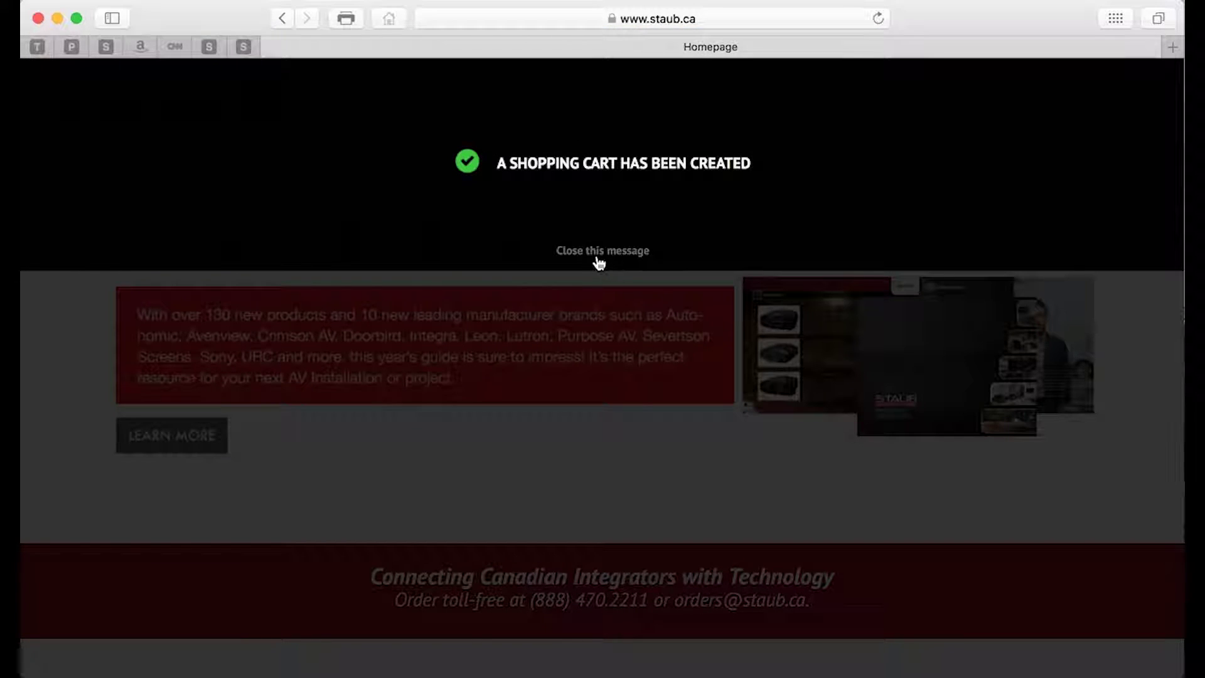
left_click(600, 252)
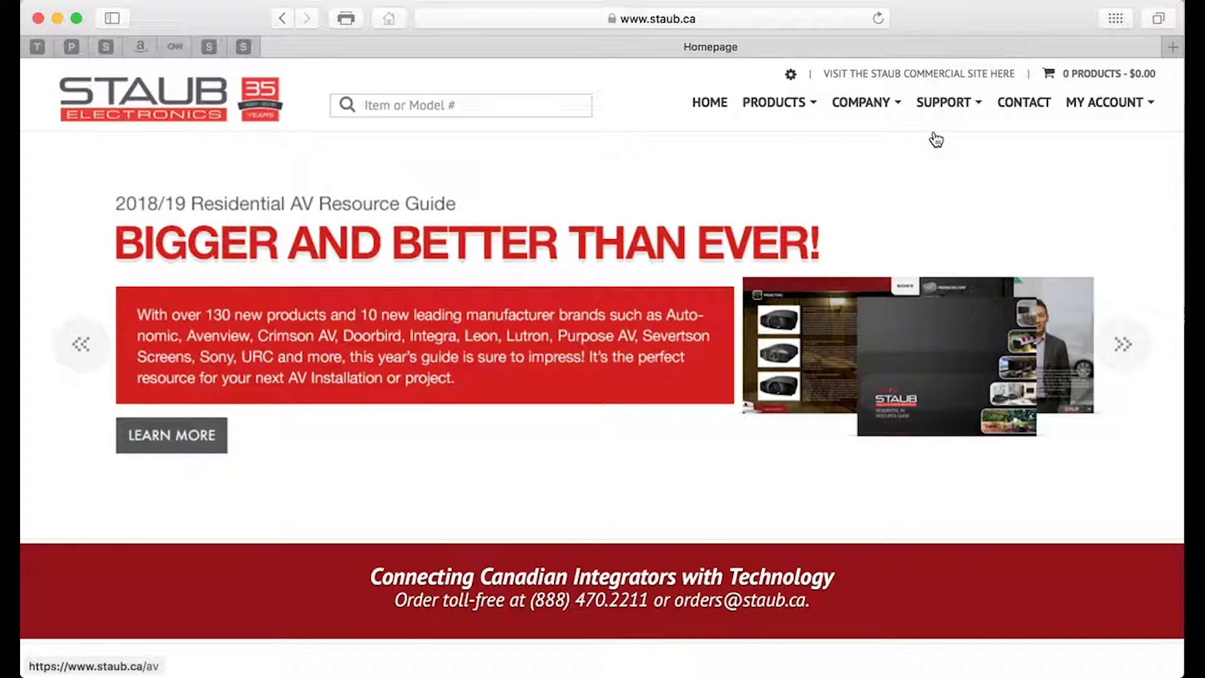
On My Shopping Carts, select the third, untitled cart as the active cart.
left_click(1108, 103)
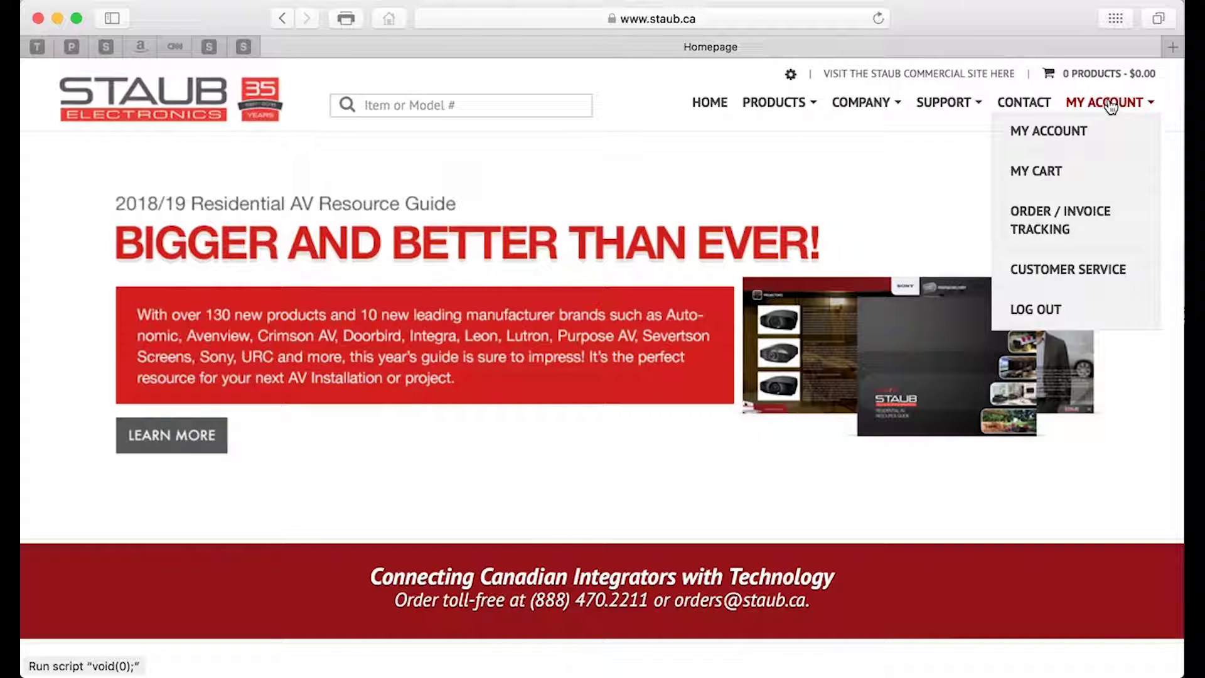
left_click(1075, 131)
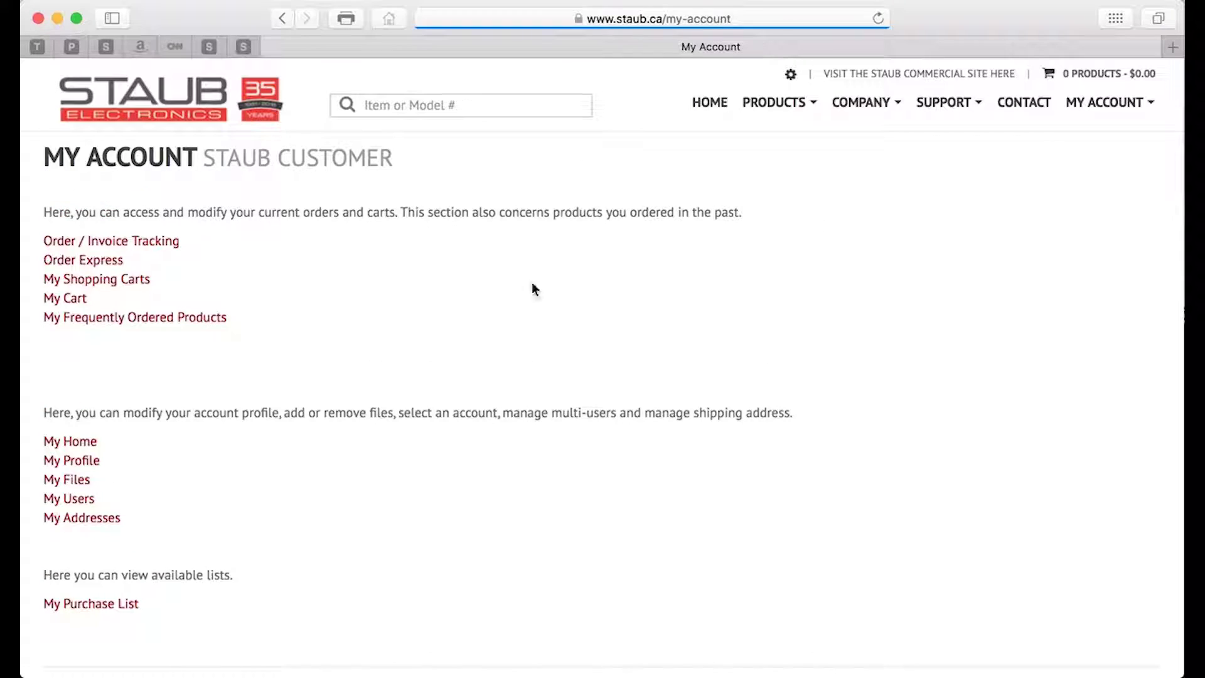
left_click(134, 281)
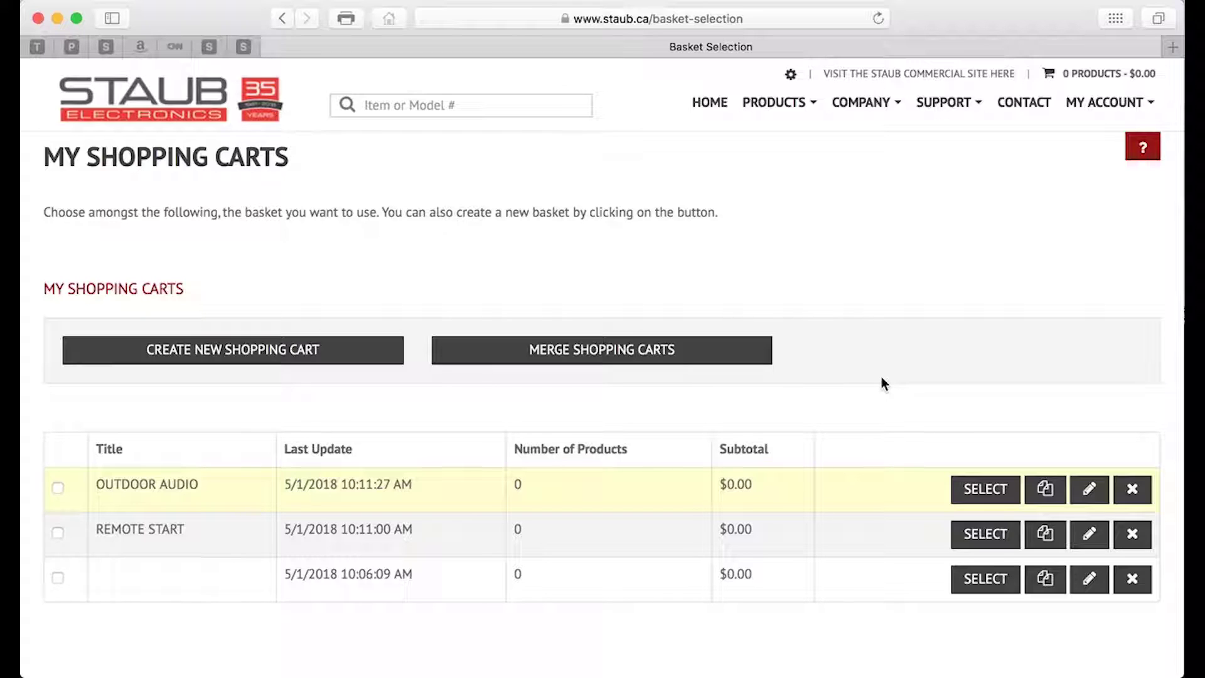
left_click(986, 585)
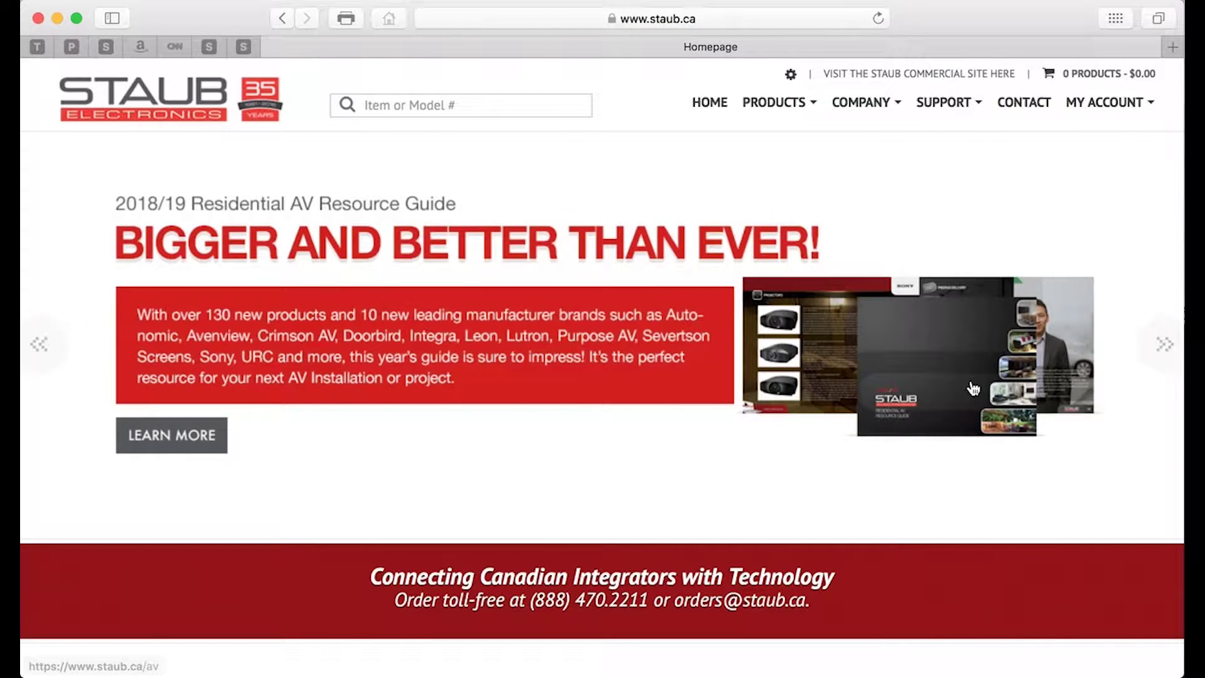
Reopen My Shopping Carts, listing untitled, OUTDOOR AUDIO and REMOTE START carts.
left_click(1101, 103)
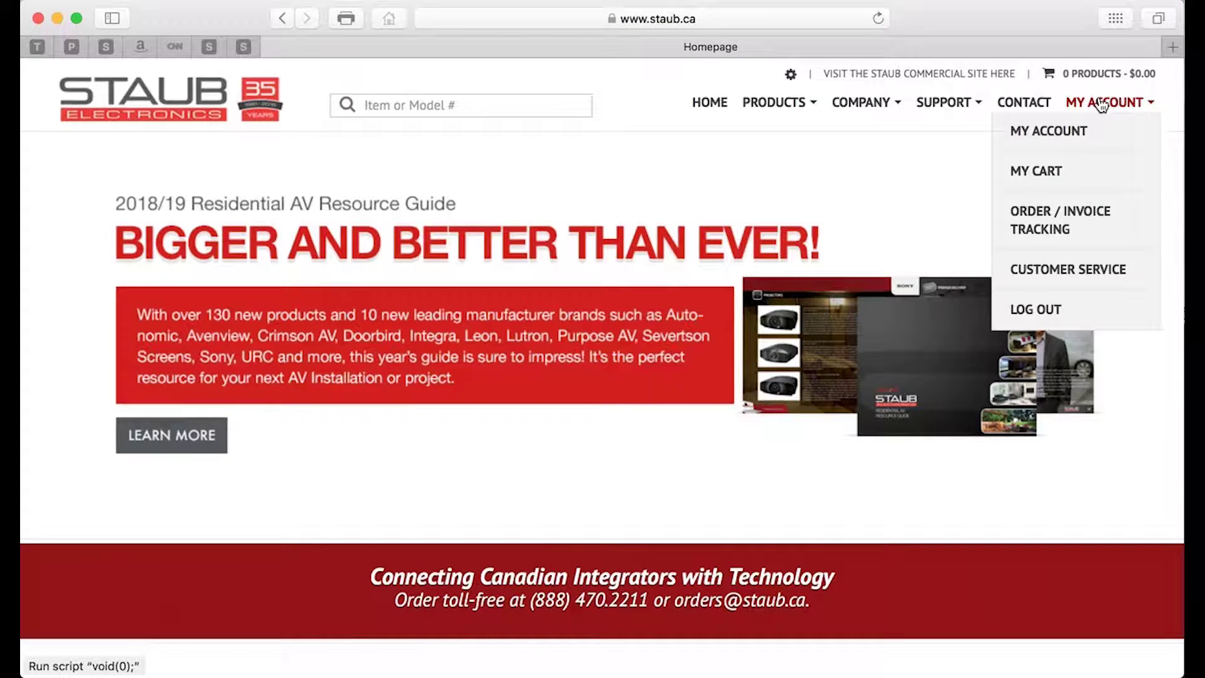
left_click(1067, 133)
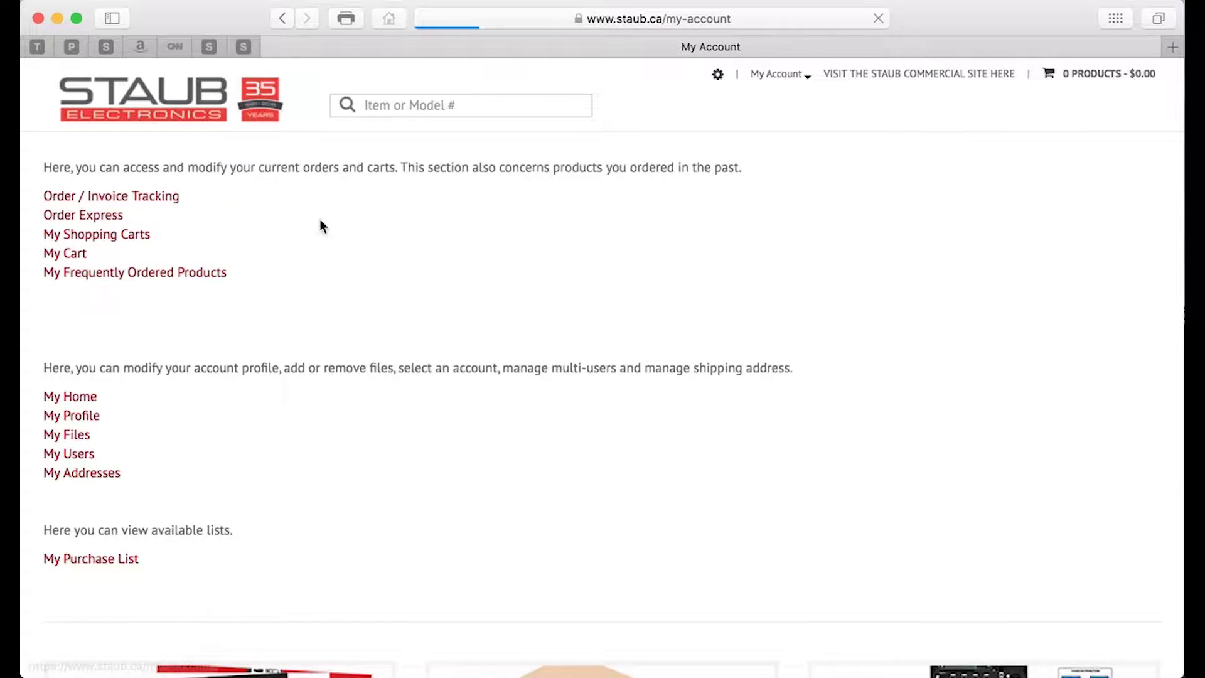
left_click(111, 281)
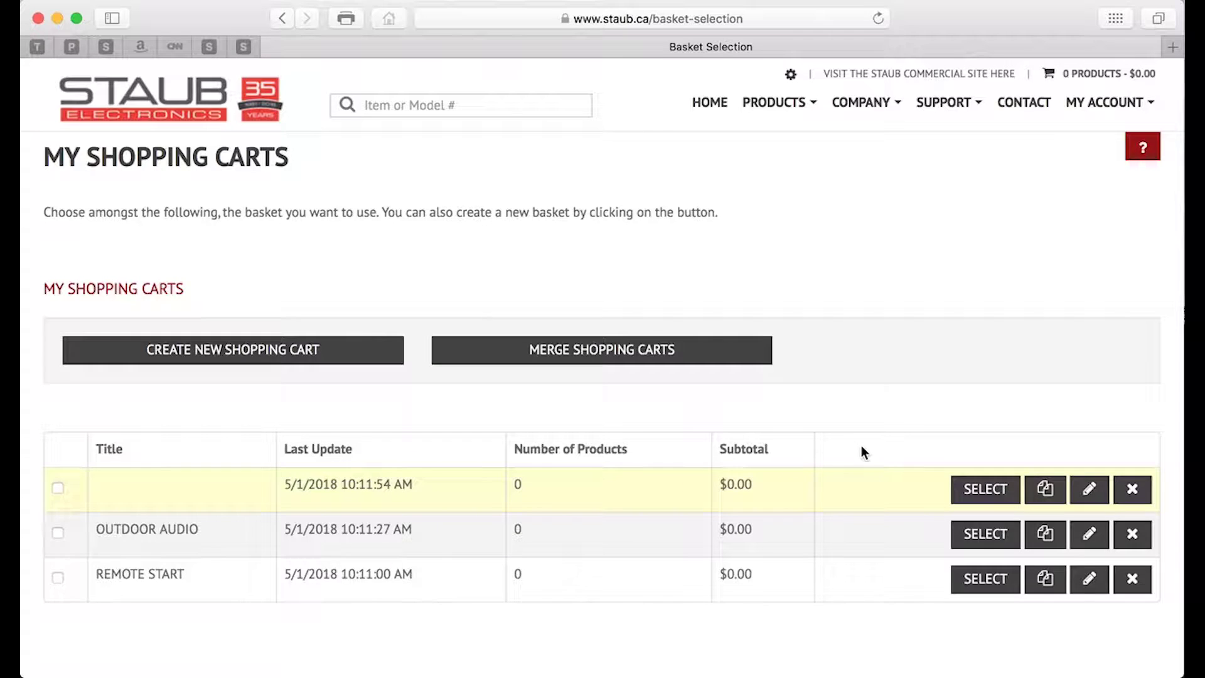
Make REMOTE START active and add the Compustar 1-Way SS Remote ($34.00) to it.
left_click(983, 589)
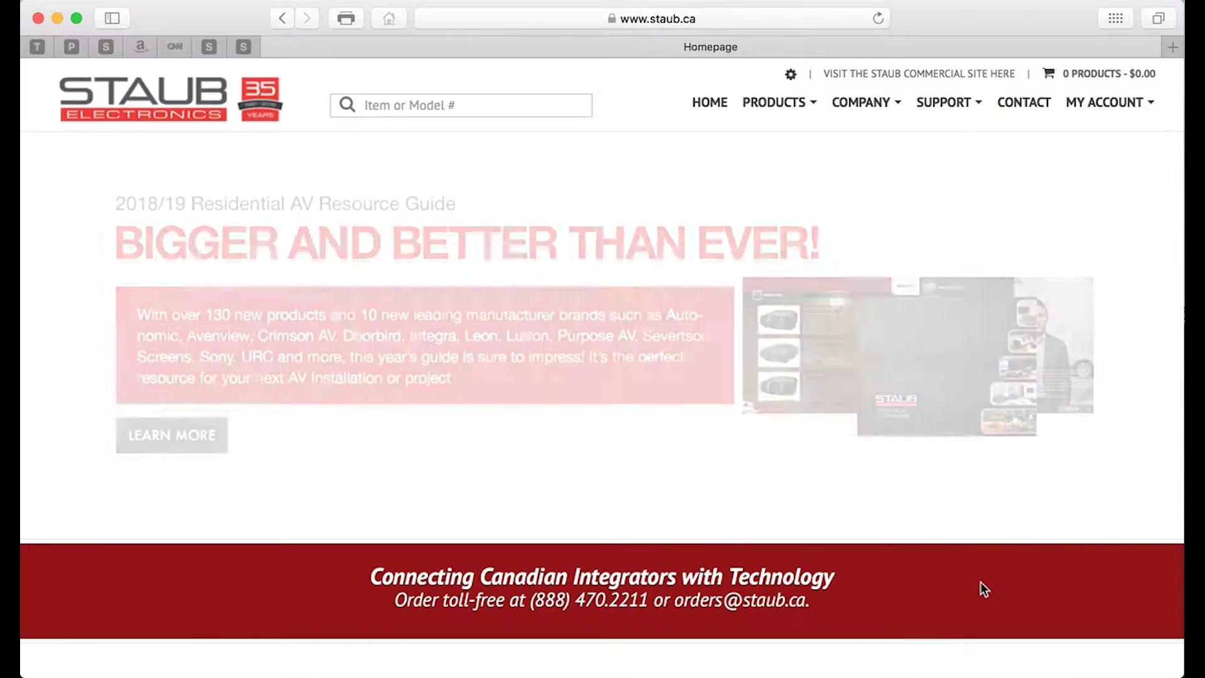
scroll(834, 466, "down", 5)
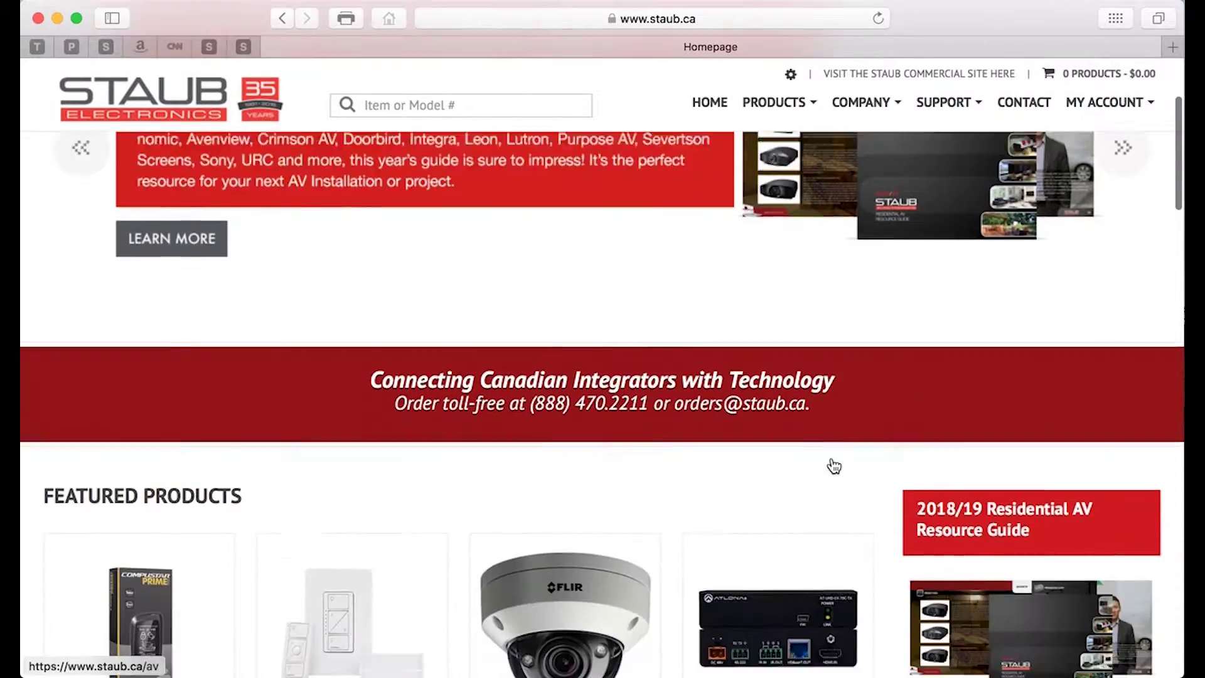
scroll(886, 465, "down", 12)
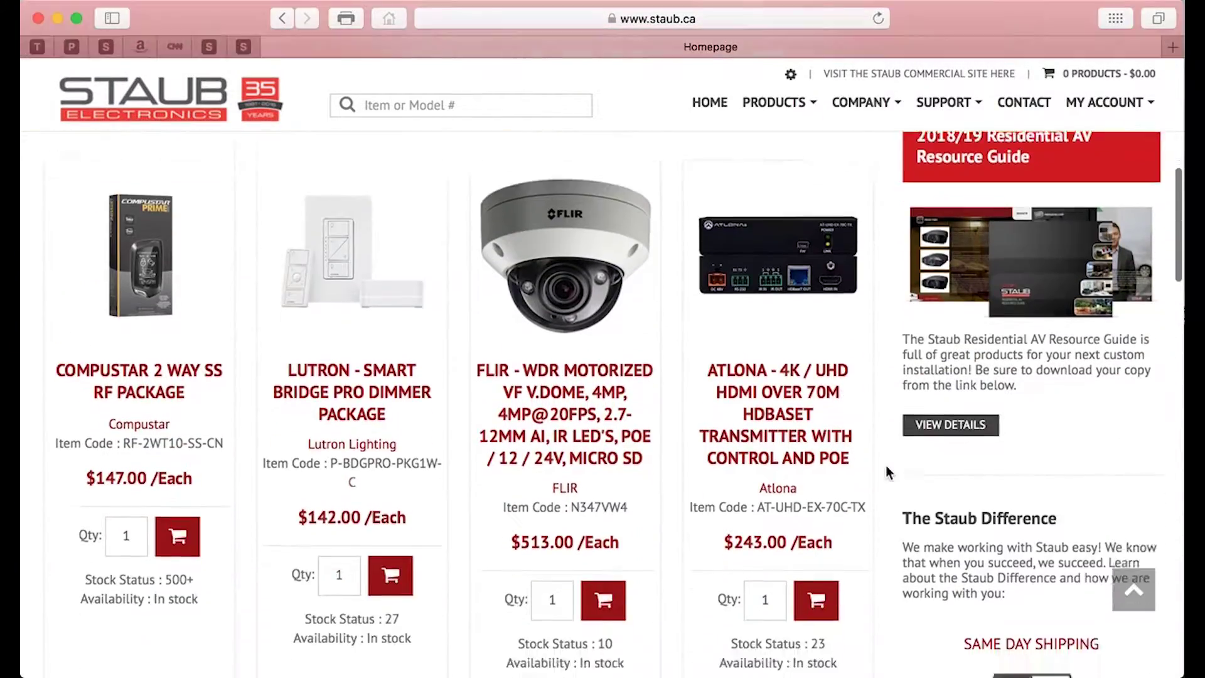
scroll(886, 472, "down", 17)
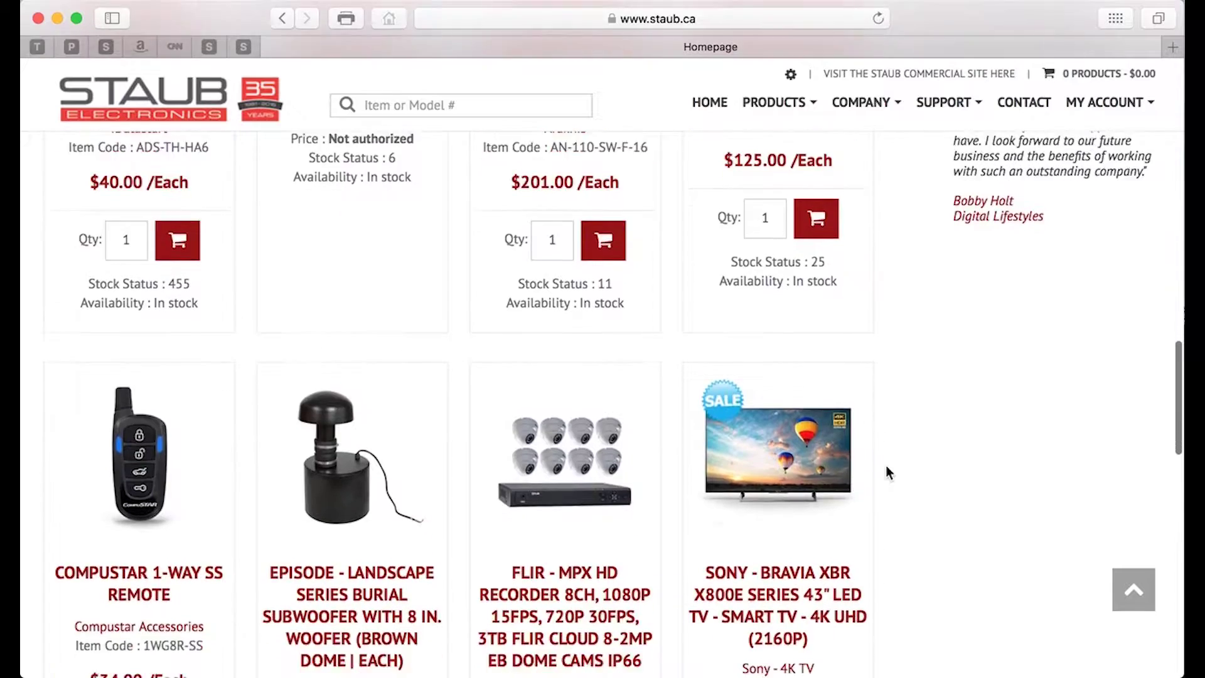
scroll(888, 472, "up", 4)
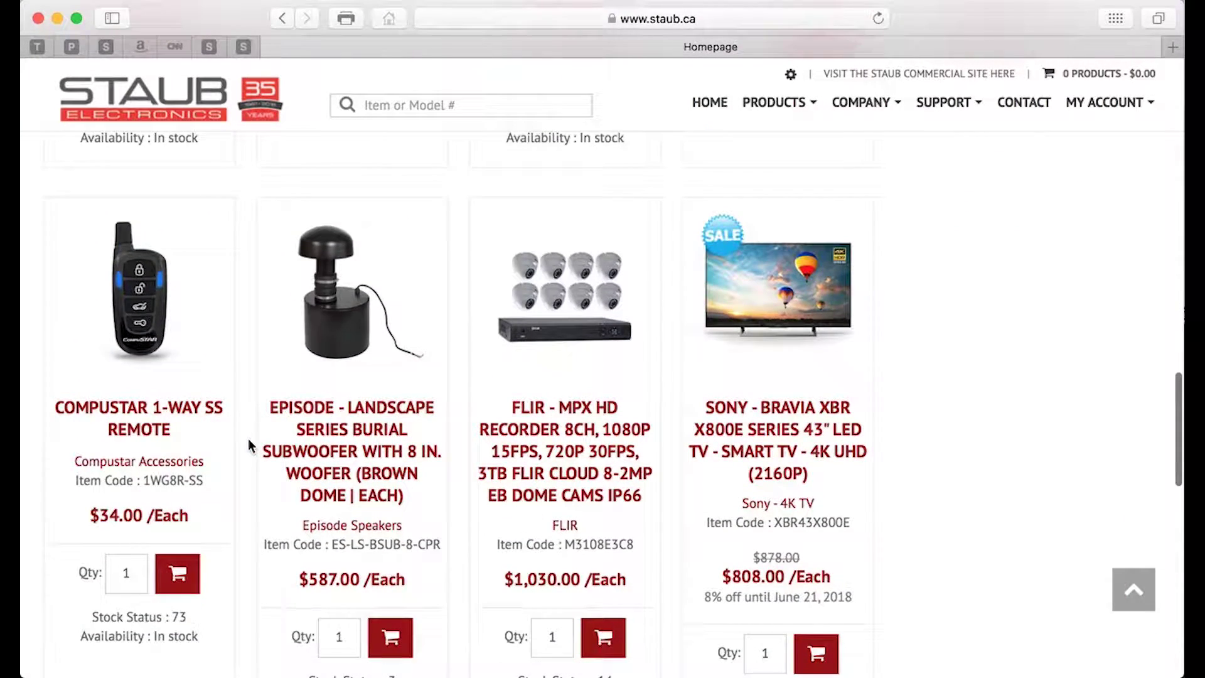
left_click(167, 578)
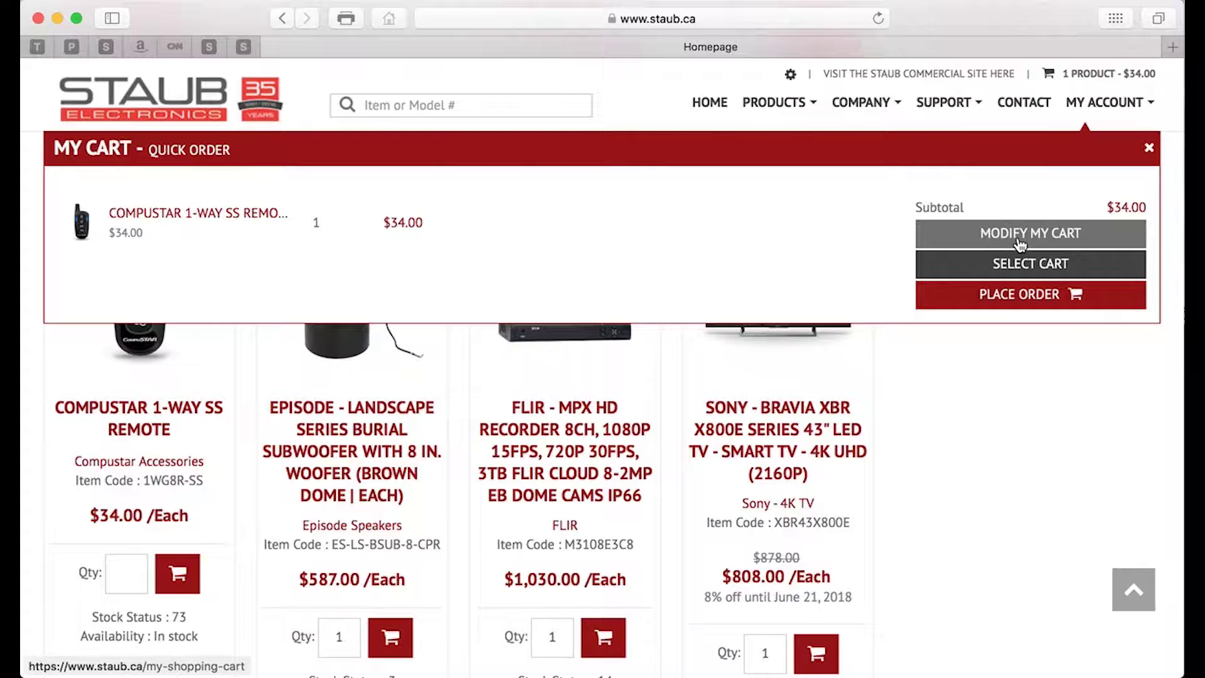
Close the cart preview panel and bring up the account options.
left_click(1149, 150)
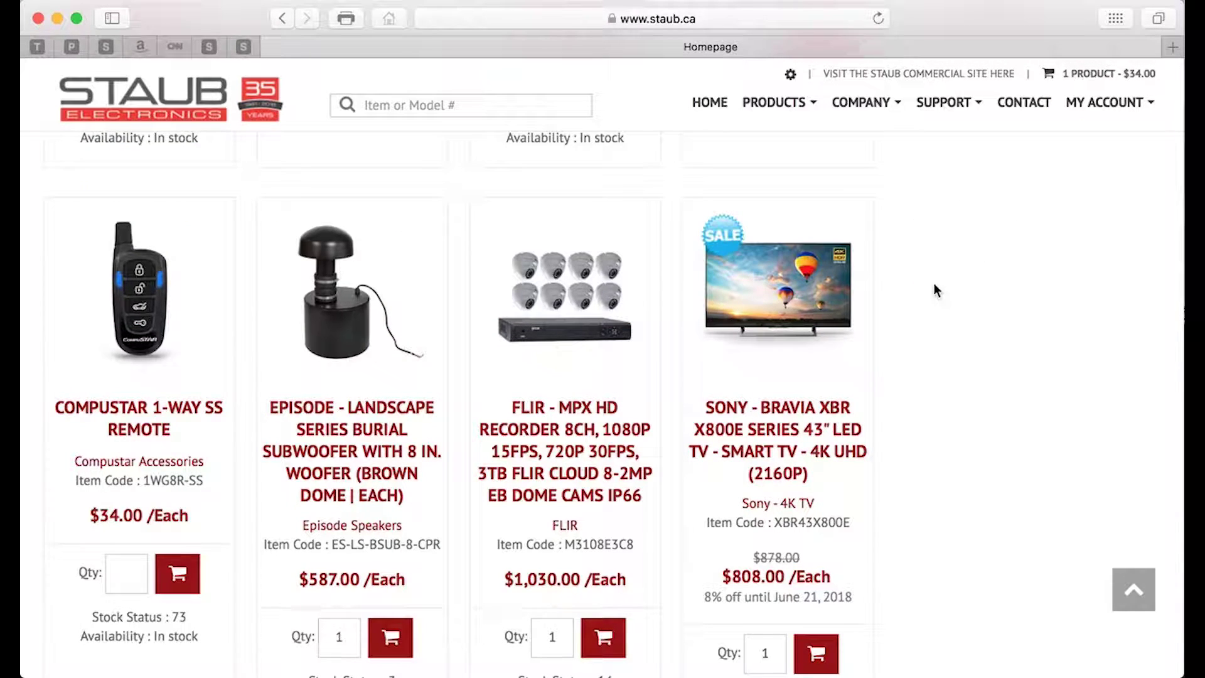
scroll(936, 290, "up", 2)
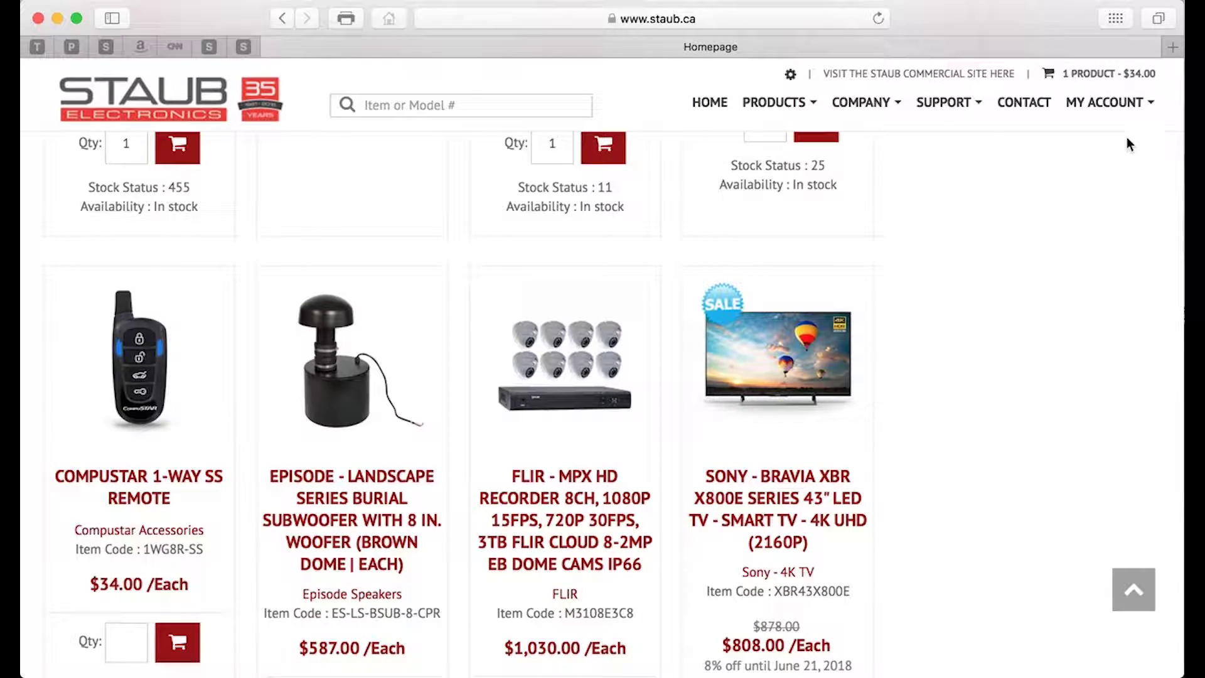
left_click(1133, 104)
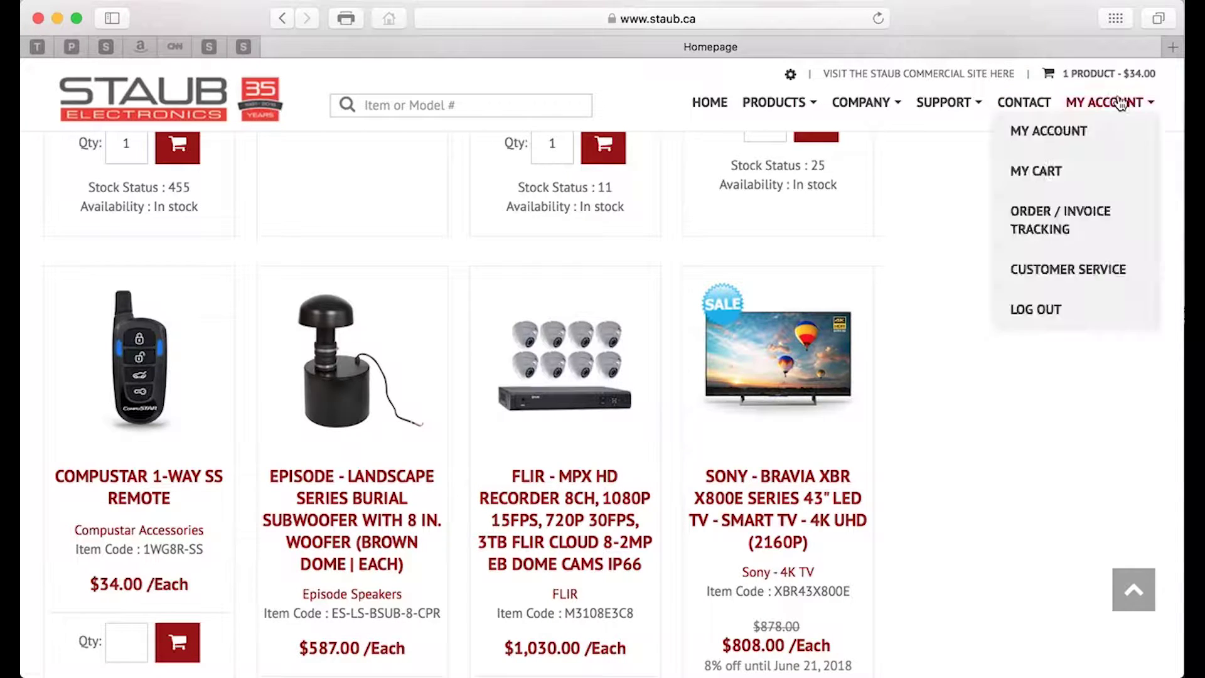
Open My Shopping Carts, showing REMOTE START with 1 product at $34.00.
left_click(1077, 135)
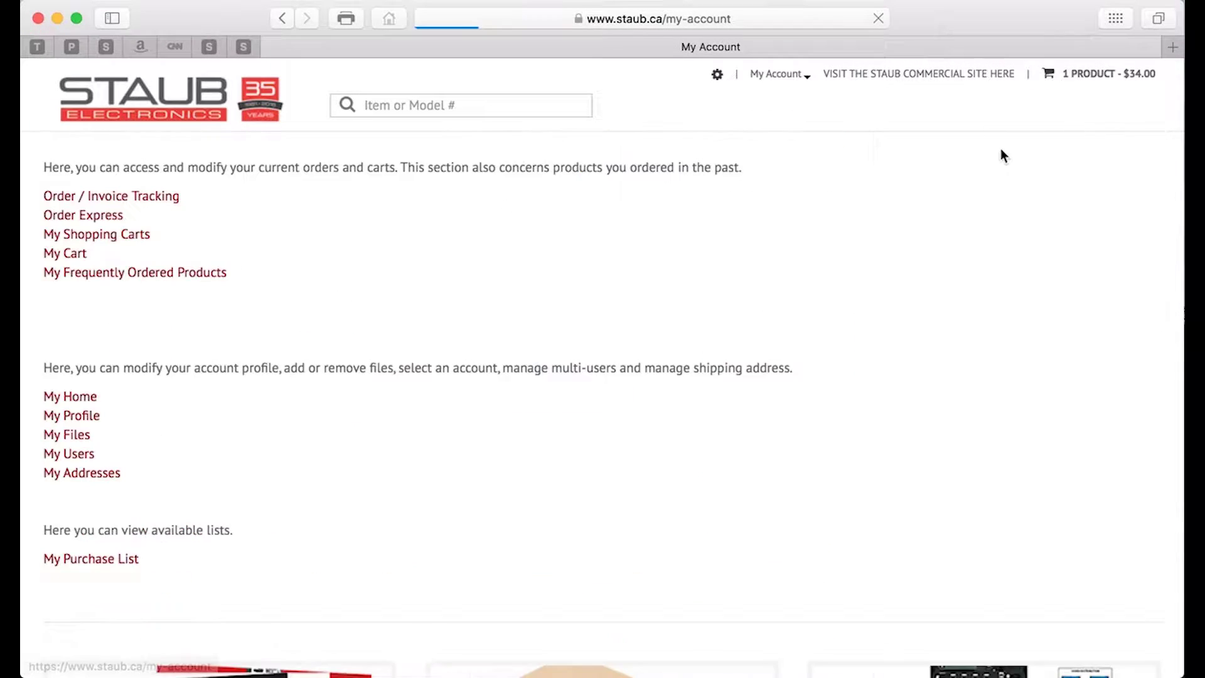
left_click(108, 280)
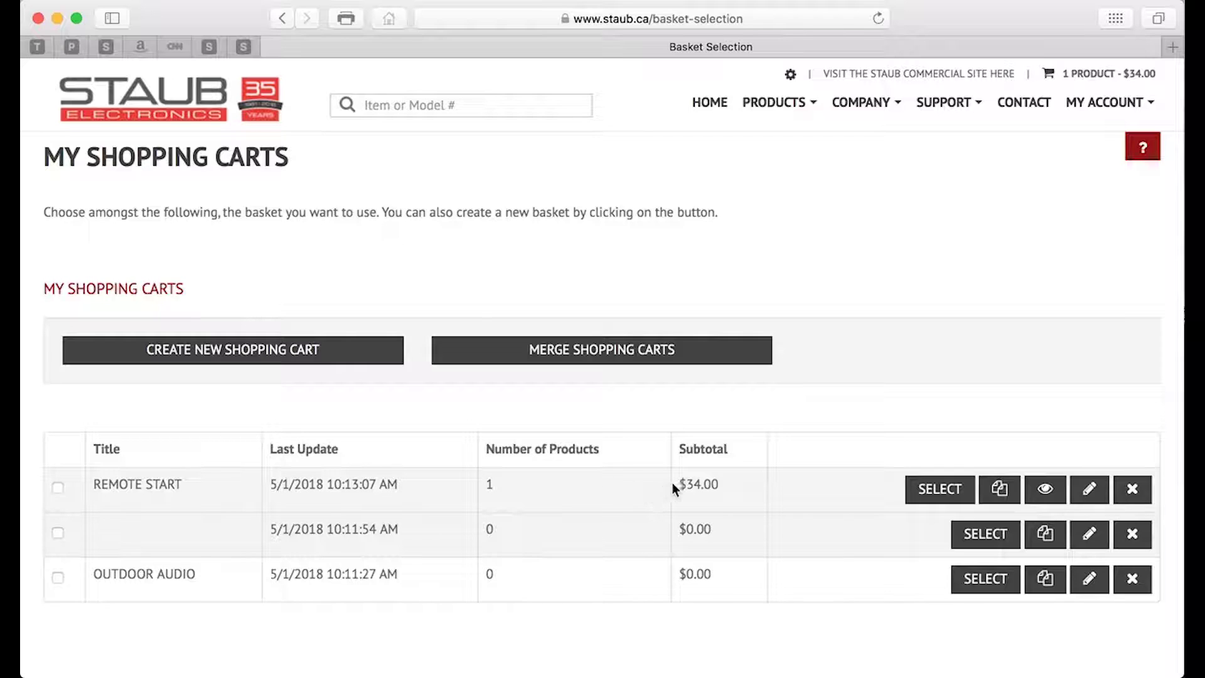
Select OUTDOOR AUDIO as the active cart.
left_click(993, 587)
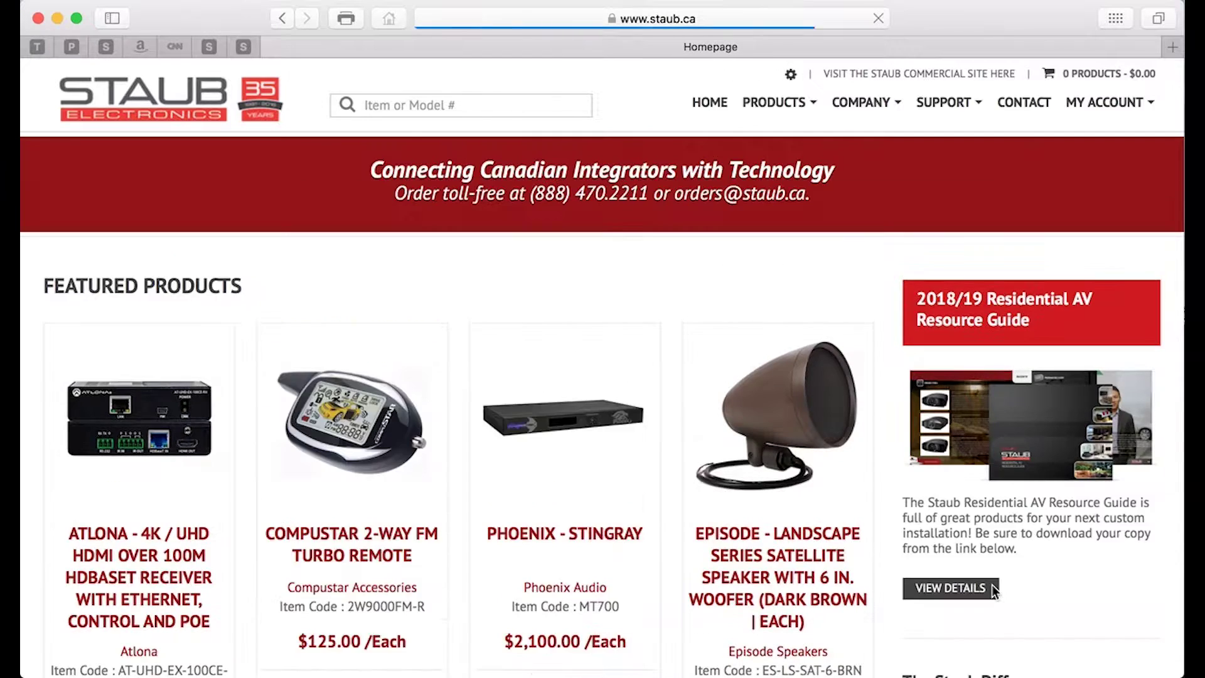
scroll(844, 373, "down", 5)
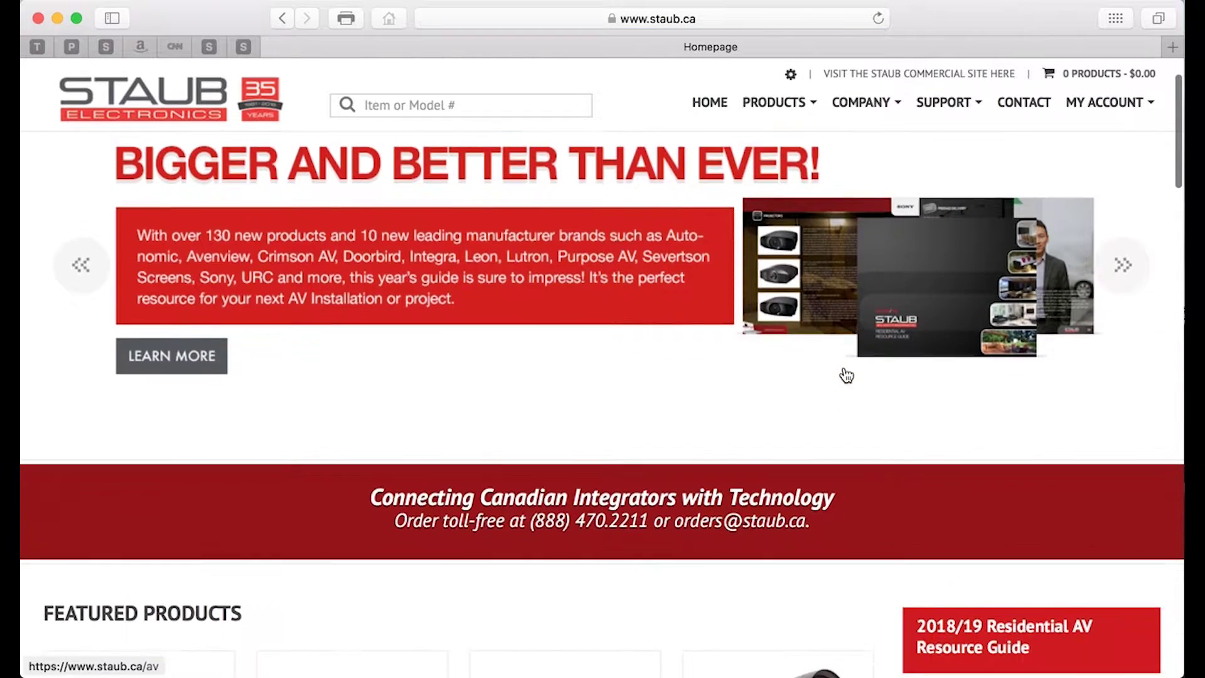
scroll(846, 375, "up", 5)
Browse to Residential > Speakers, Systems & Accessories > Outdoor Speakers.
mouse_move(763, 104)
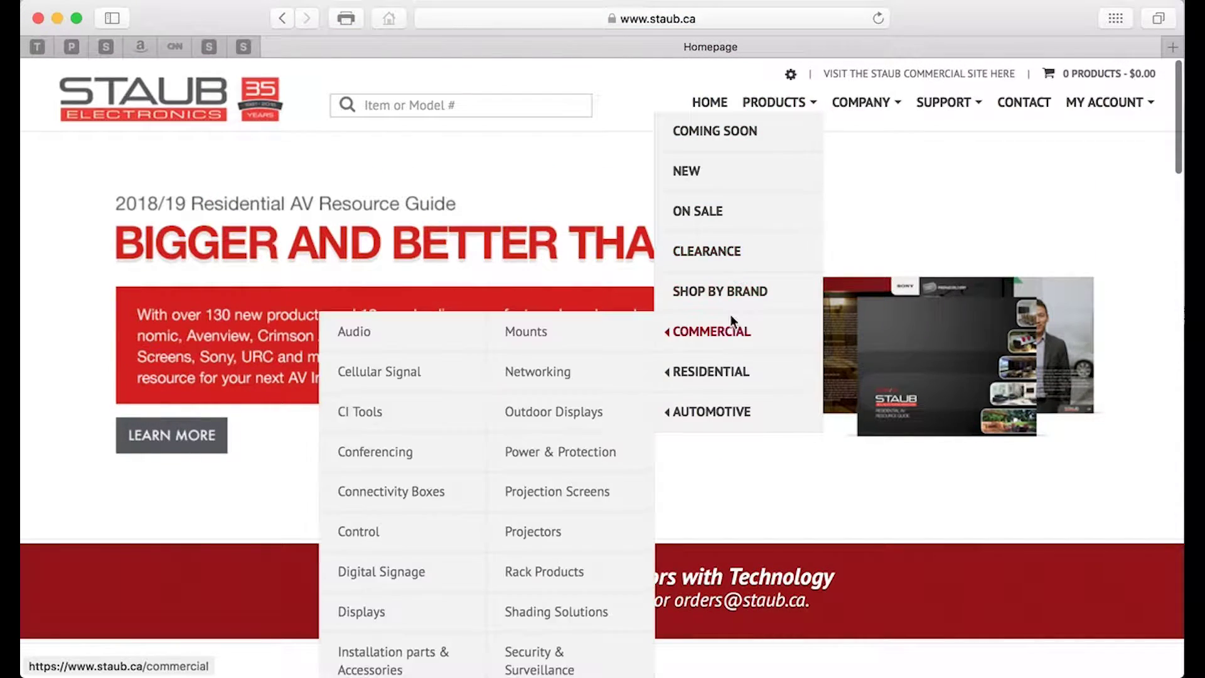
mouse_move(729, 377)
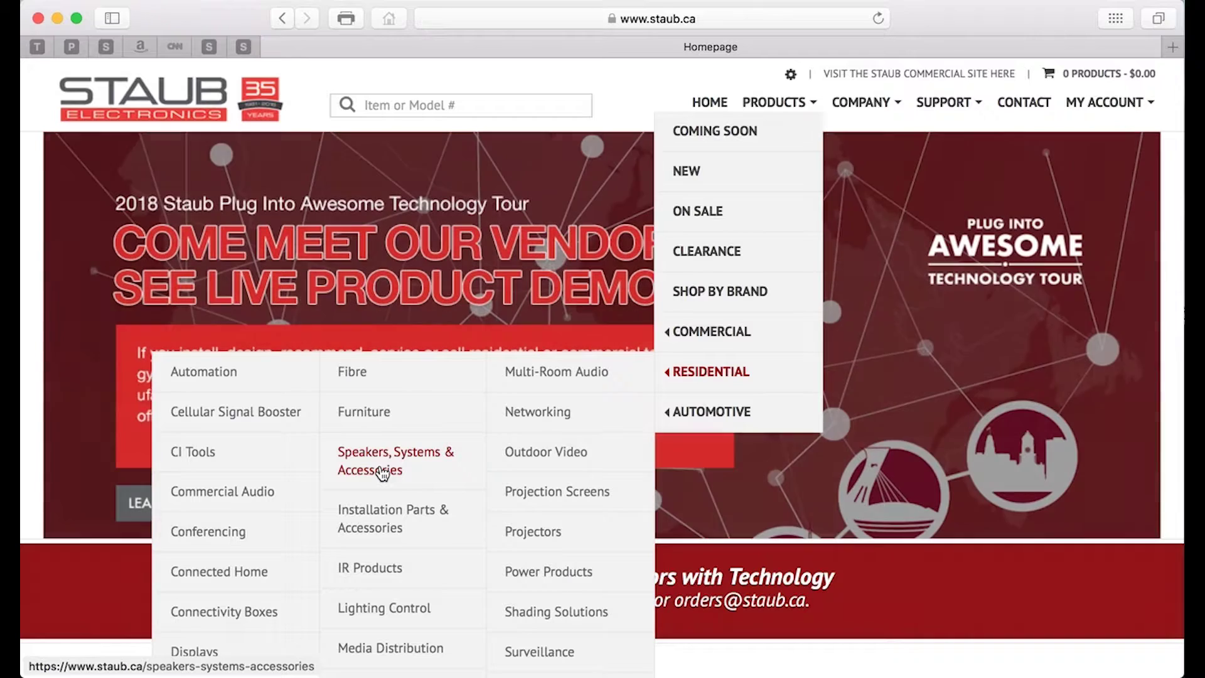
left_click(382, 471)
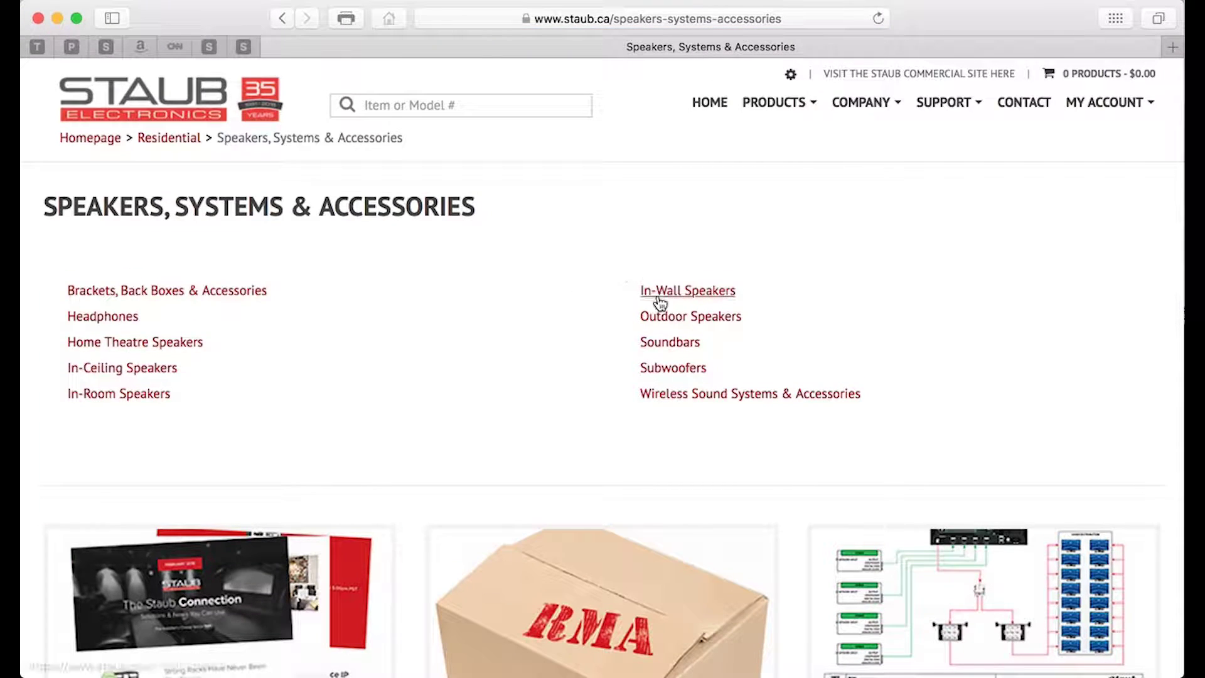
left_click(680, 319)
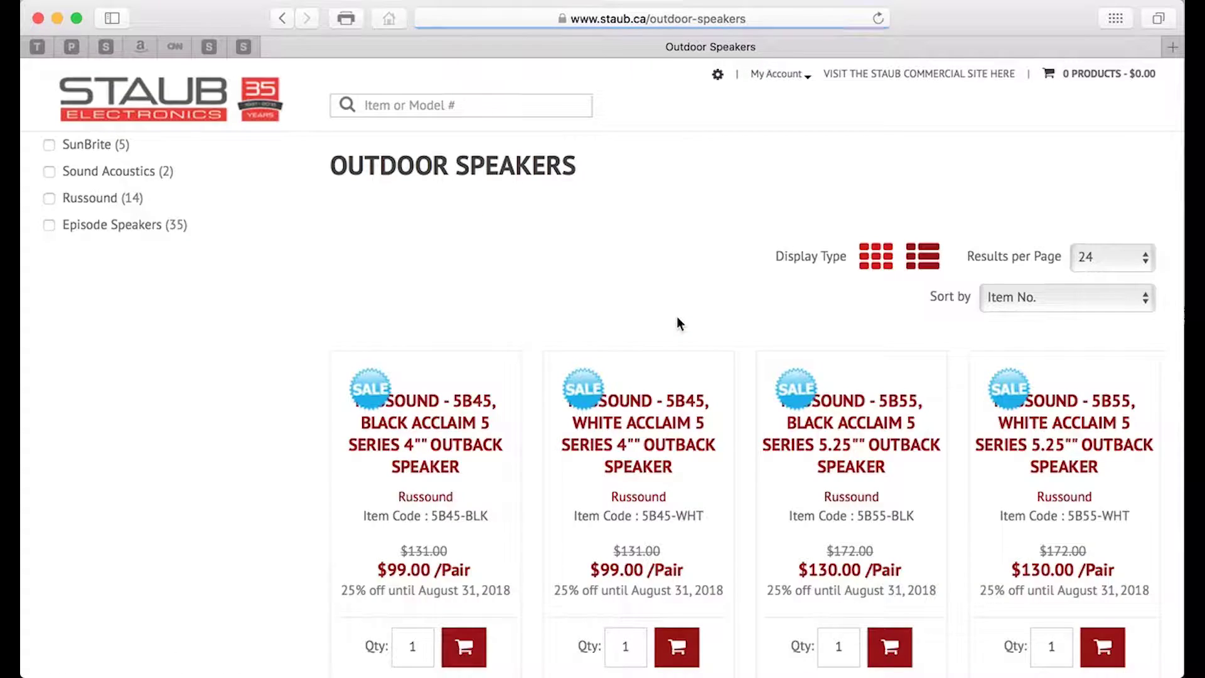
Add 4 black Russound 5B55 outdoor speakers to the cart.
scroll(677, 316, "down", 3)
scroll(677, 323, "down", 3)
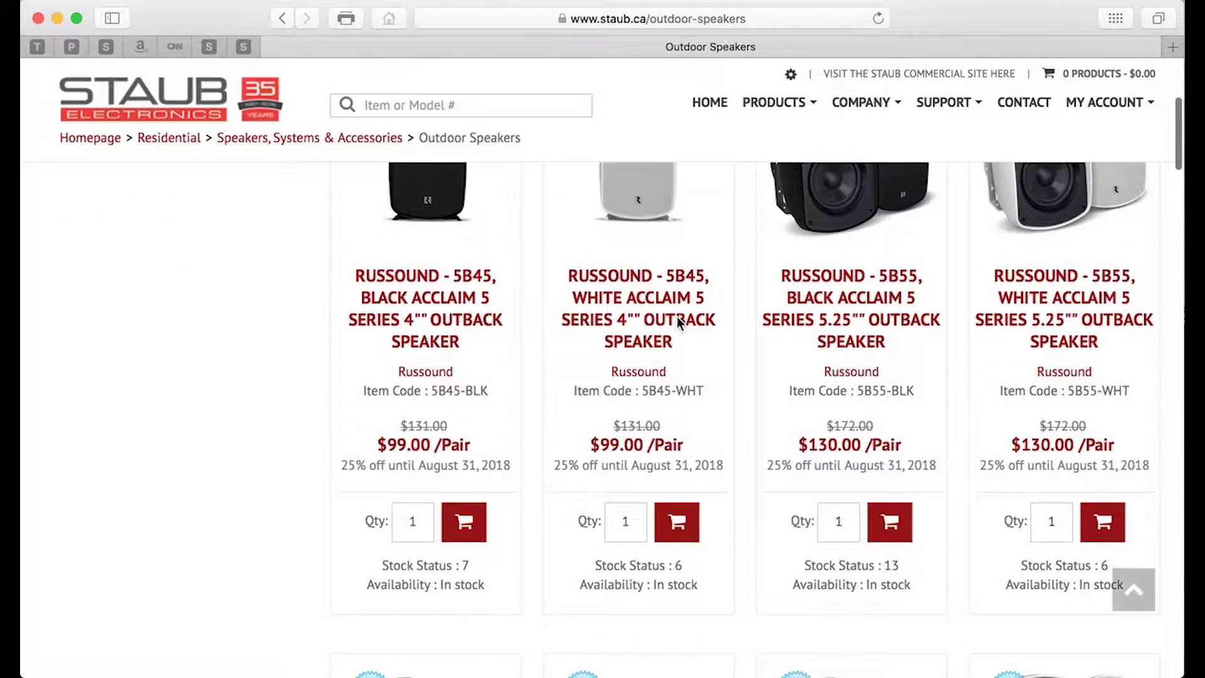
double_click(840, 524)
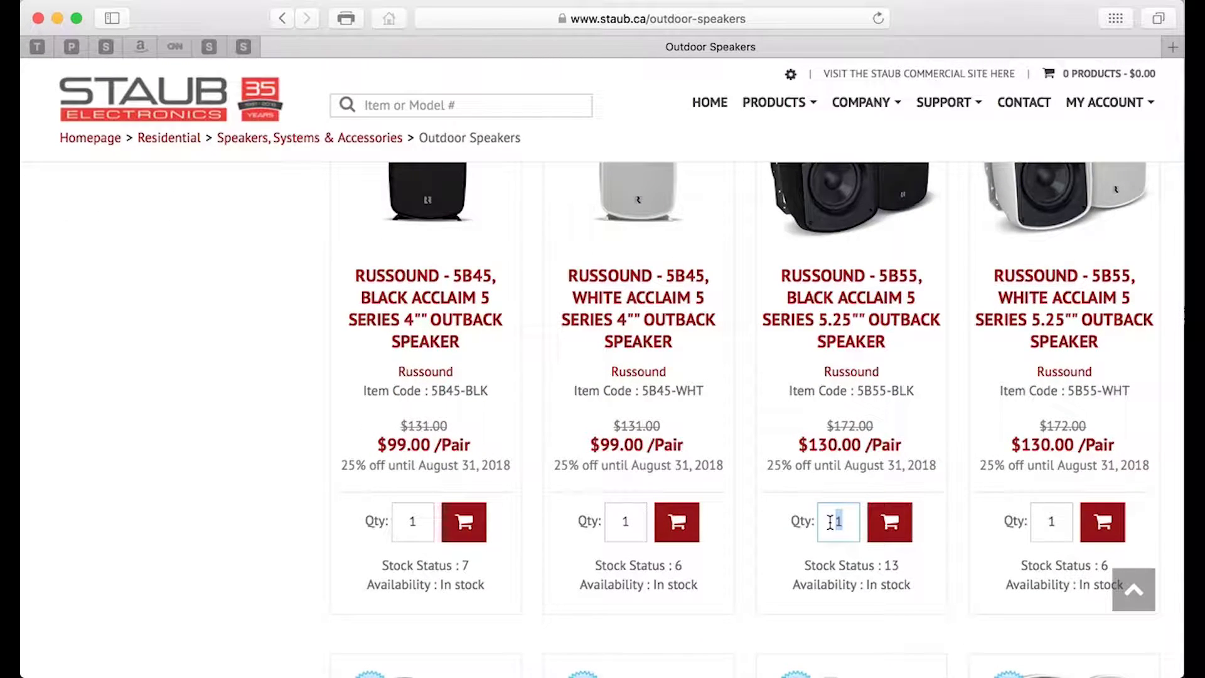
type("4")
left_click(898, 531)
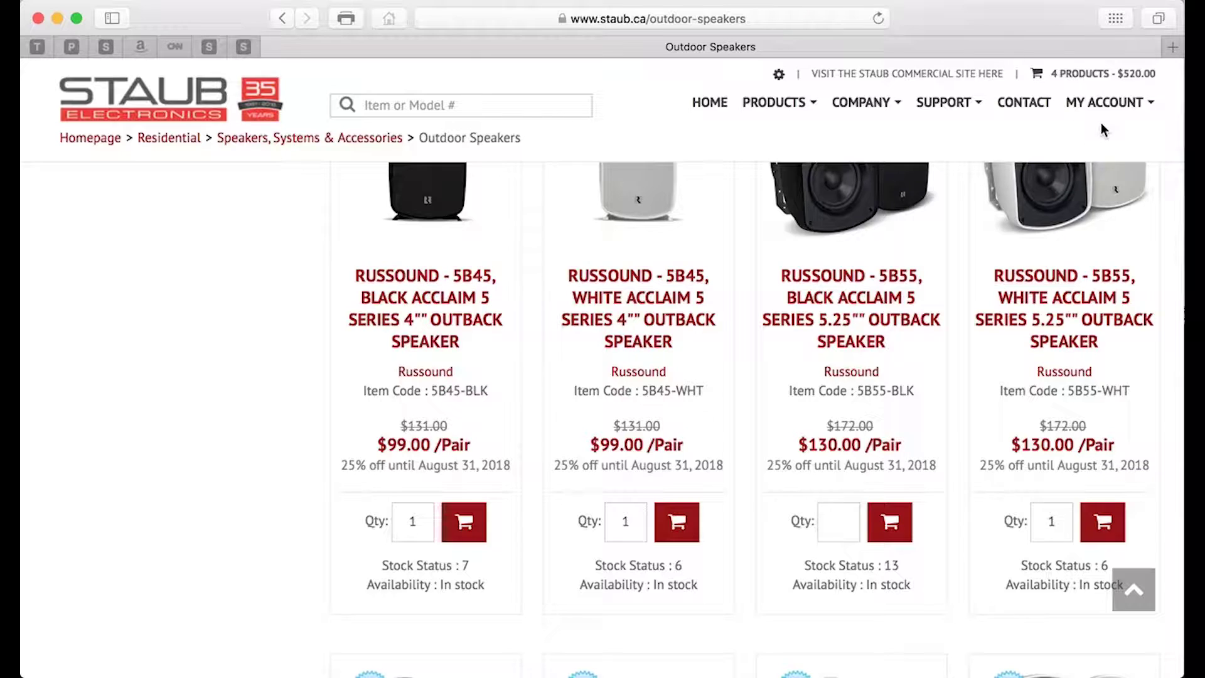
Add 4 white Russound 5B55 outdoor speakers, bringing the cart to $1,040.
mouse_move(1104, 110)
double_click(1043, 519)
type("4")
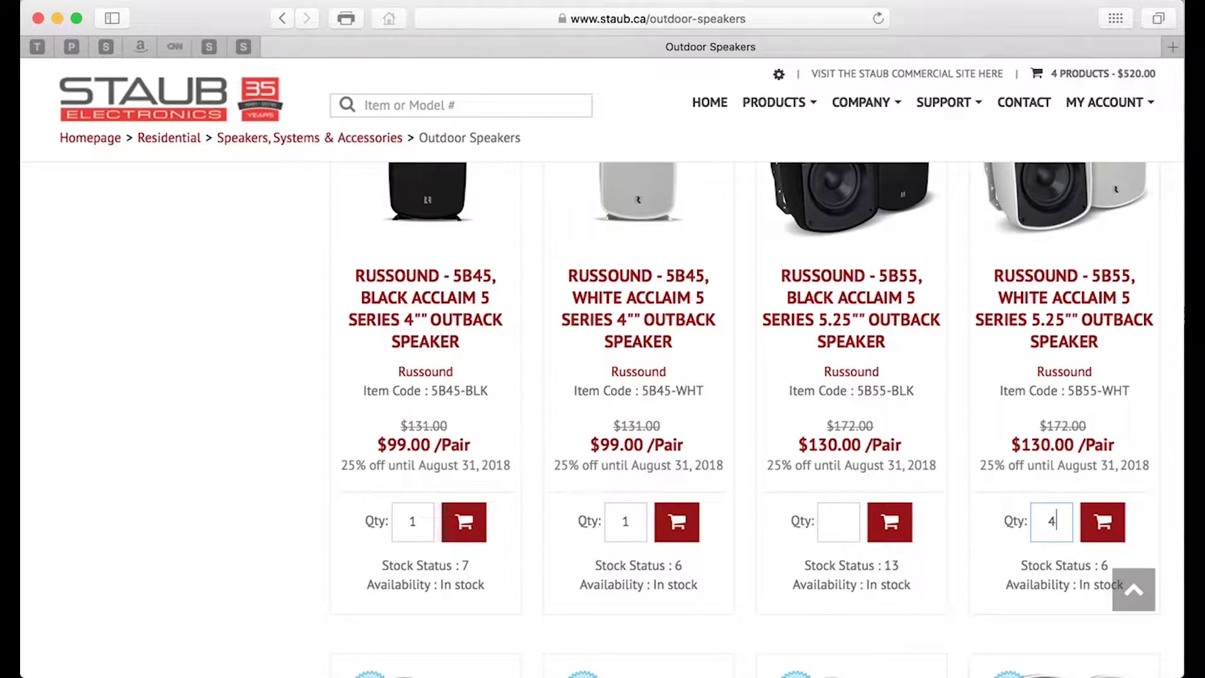
left_click(1111, 527)
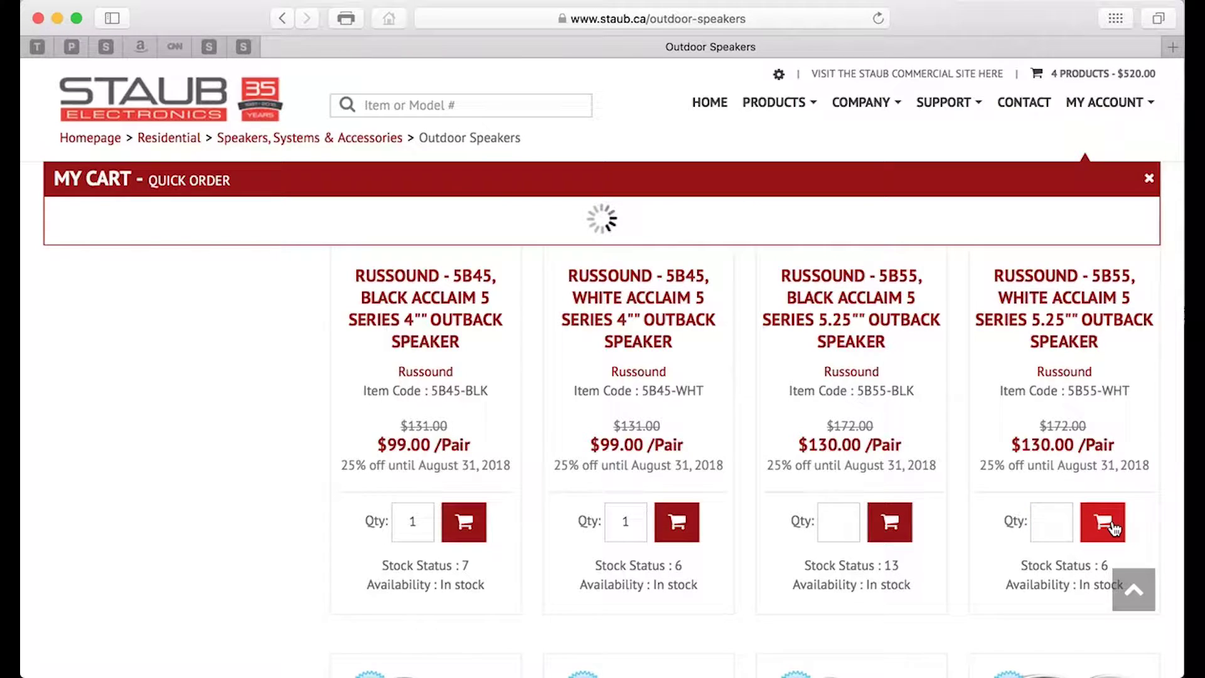
left_click(1149, 178)
Open My Shopping Carts to see OUTDOOR AUDIO with 2 products totalling $1,040.00.
left_click(1130, 116)
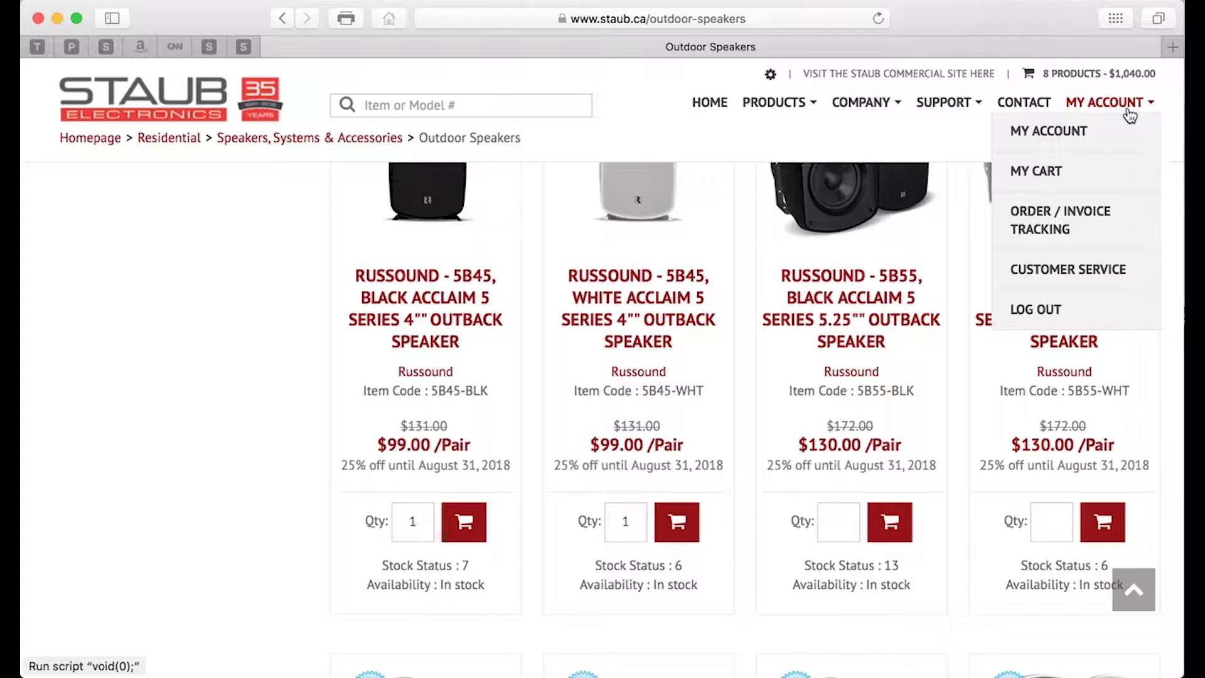
left_click(1067, 130)
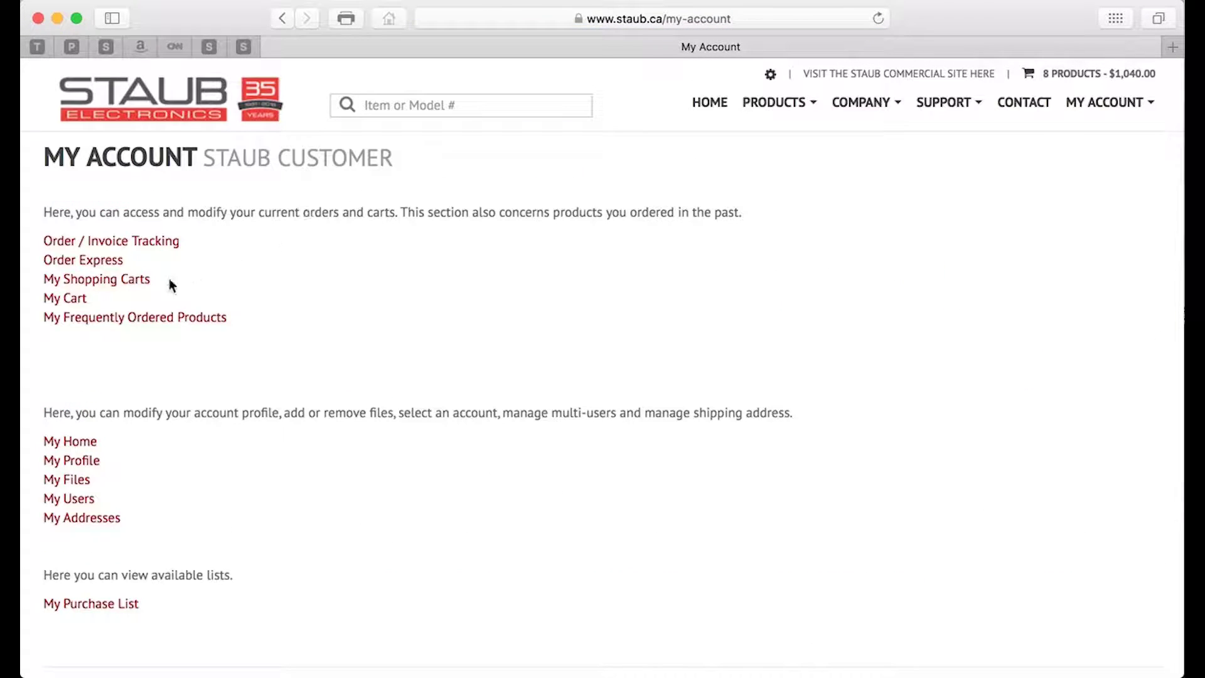
left_click(119, 280)
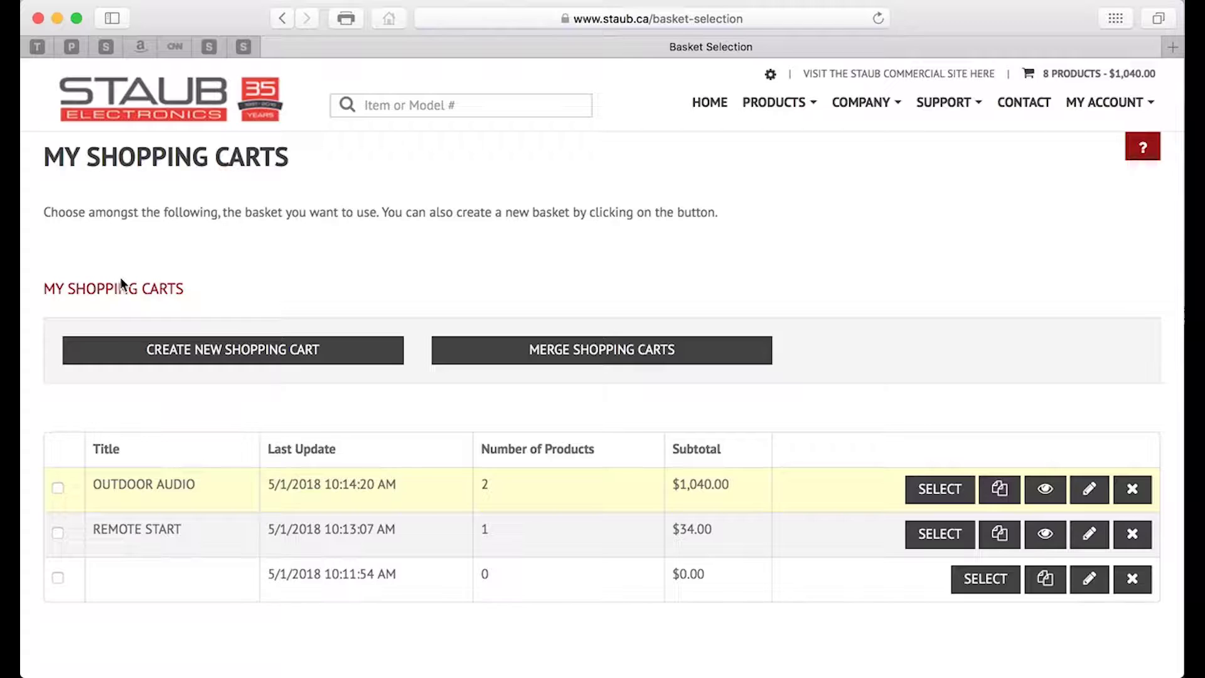
scroll(792, 306, "down", 4)
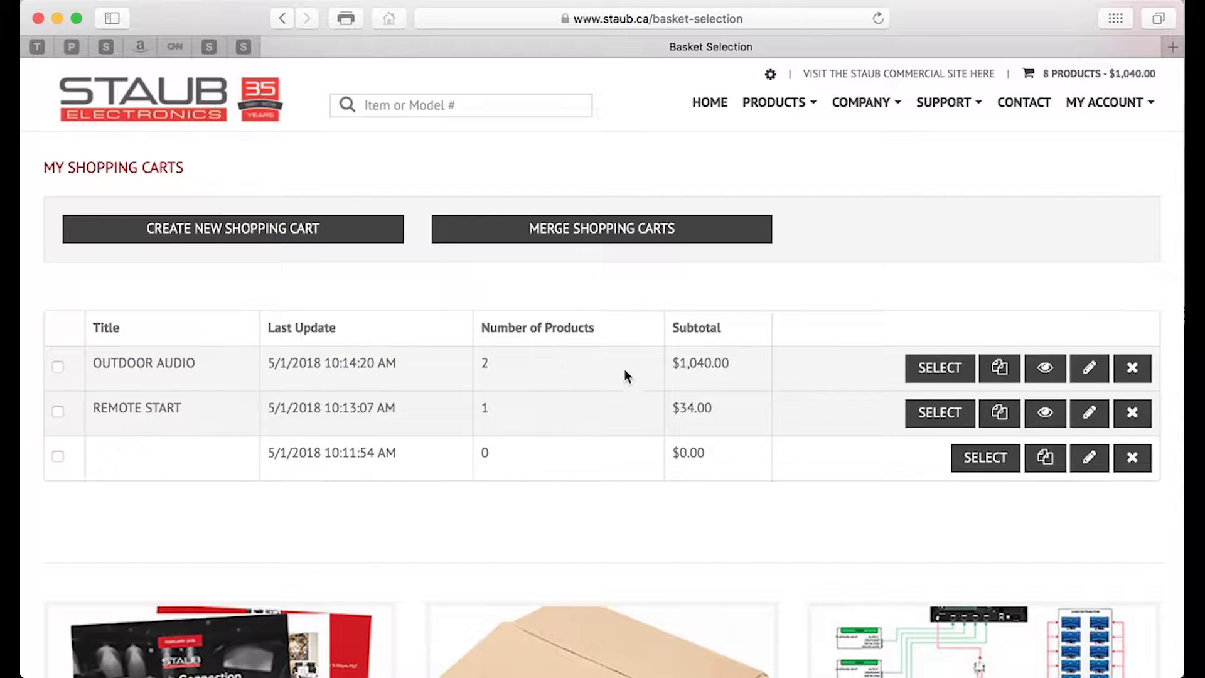
left_click(1045, 368)
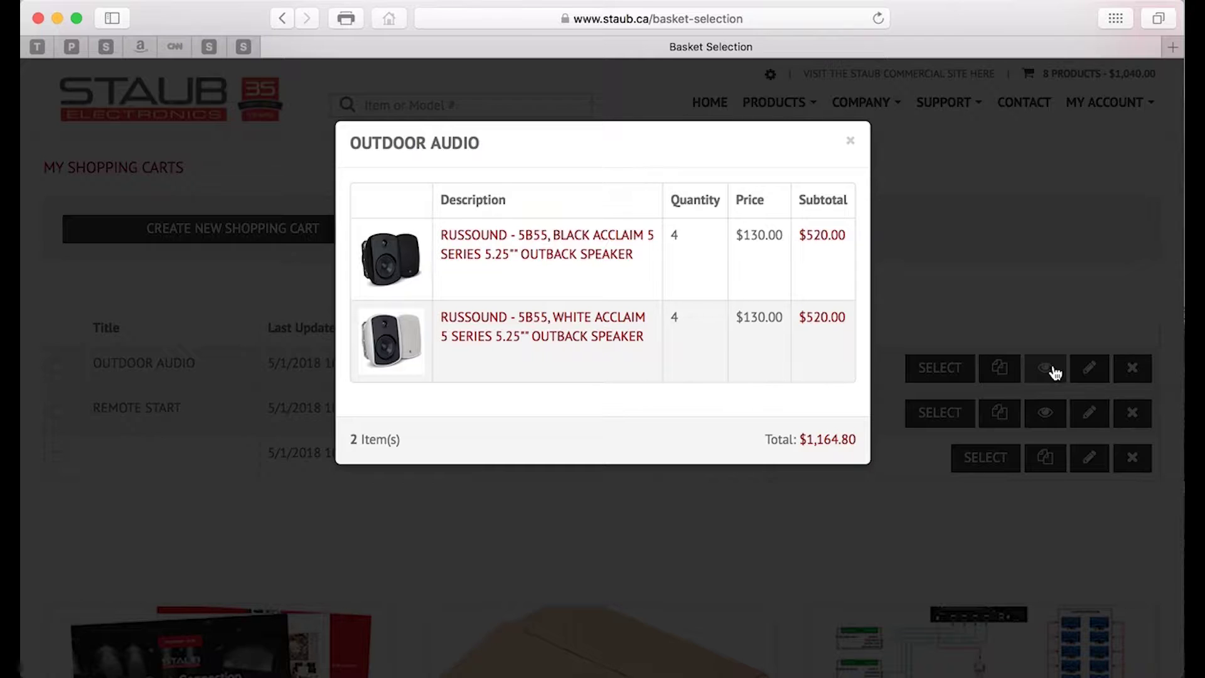
left_click(851, 141)
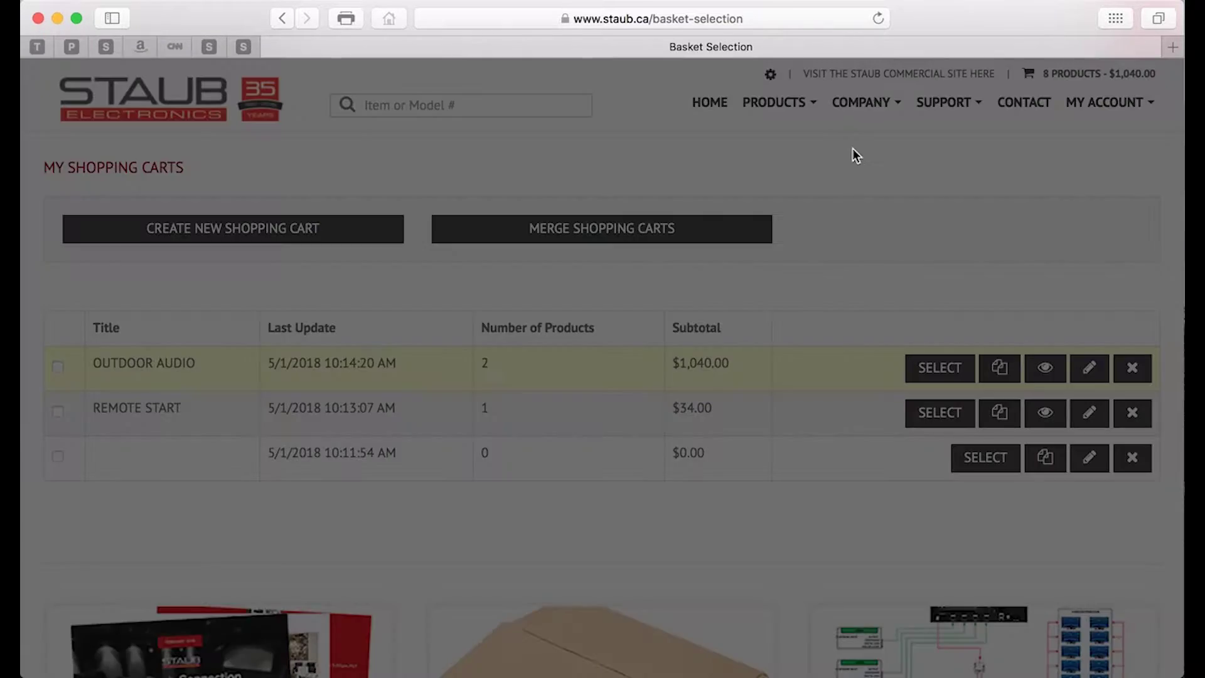
left_click(1043, 416)
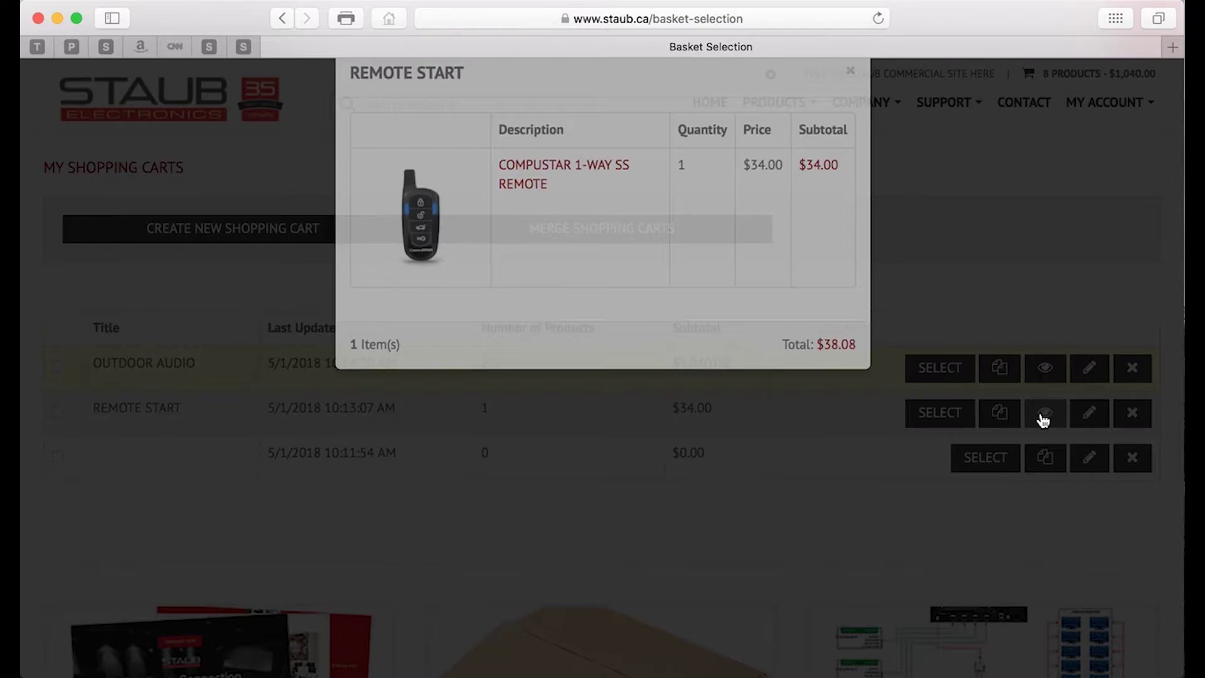
left_click(853, 143)
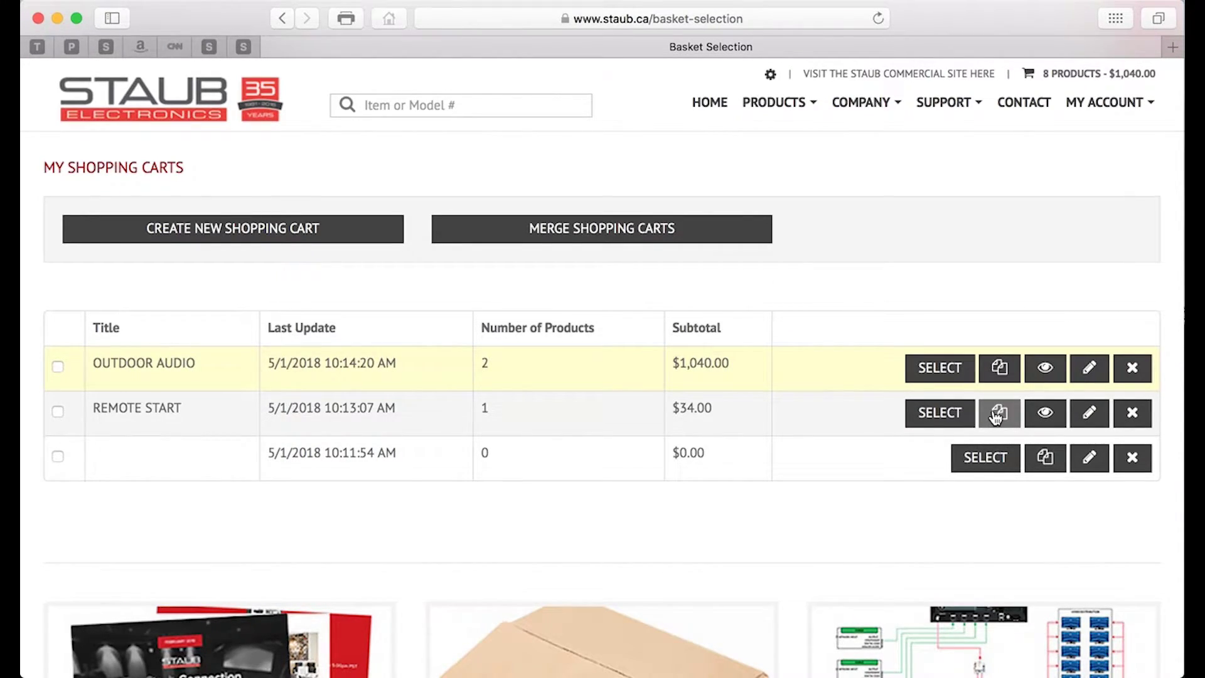
Select the third, untitled cart so the header cart reads 0 products, $0.00.
left_click(982, 462)
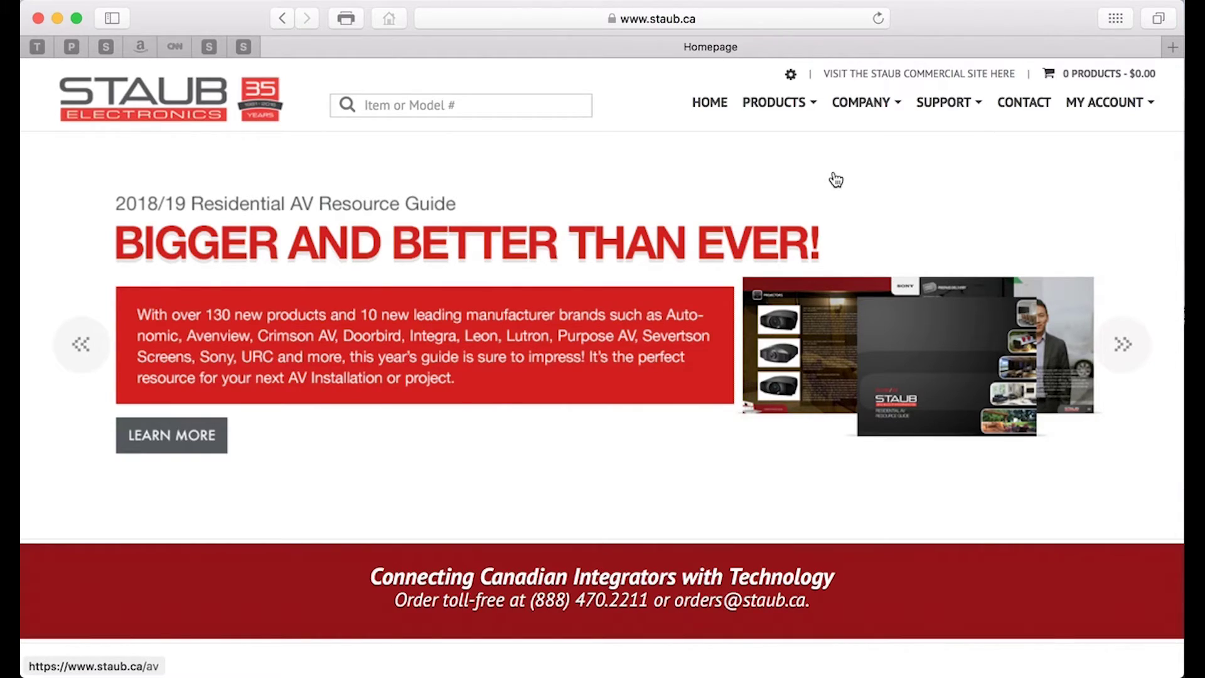
scroll(836, 180, "down", 6)
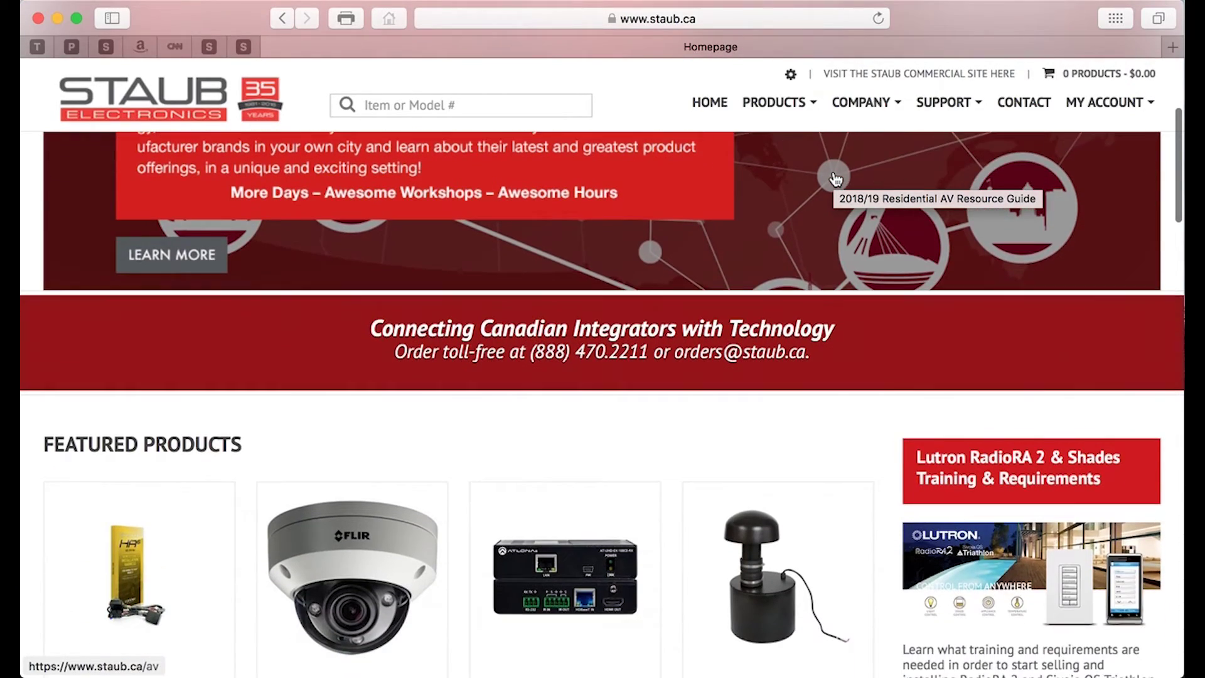
scroll(836, 180, "down", 4)
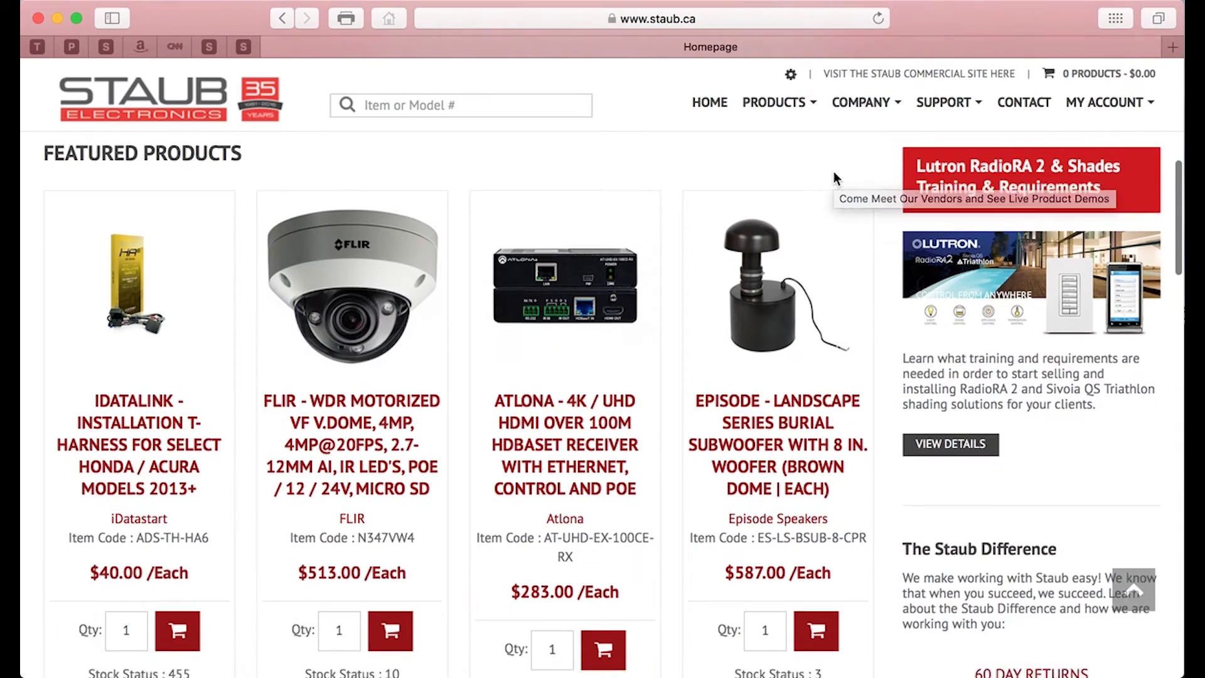